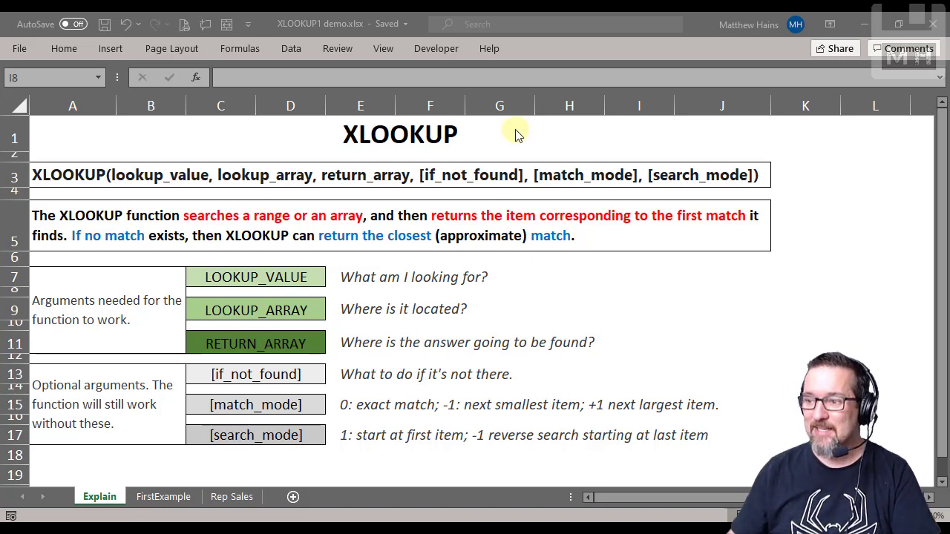
# Highlight the XLOOKUP syntax line in row 3 of the Explain sheet
pyautogui.click(847, 178)
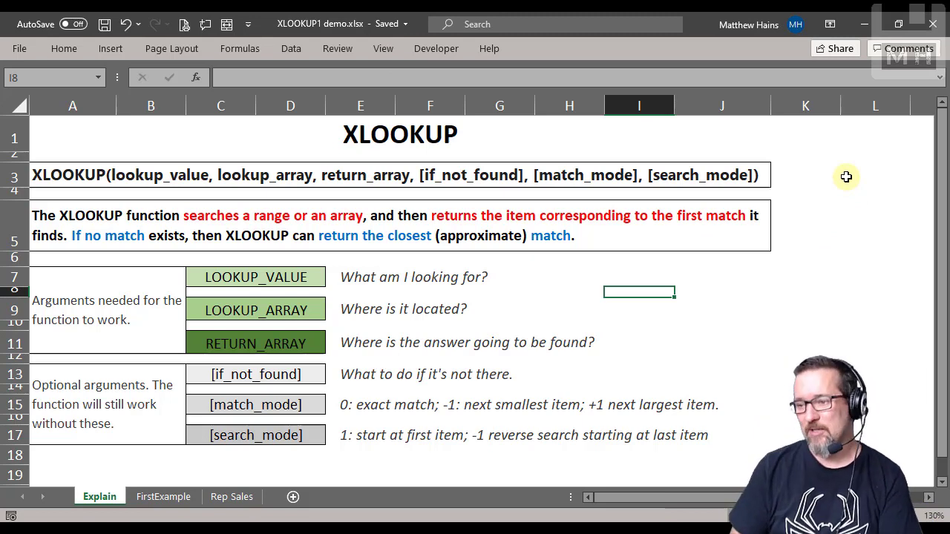
pyautogui.click(15, 177)
pyautogui.moveTo(772, 185)
pyautogui.mouseDown()
pyautogui.moveTo(15, 194)
pyautogui.moveTo(800, 152)
pyautogui.mouseUp()
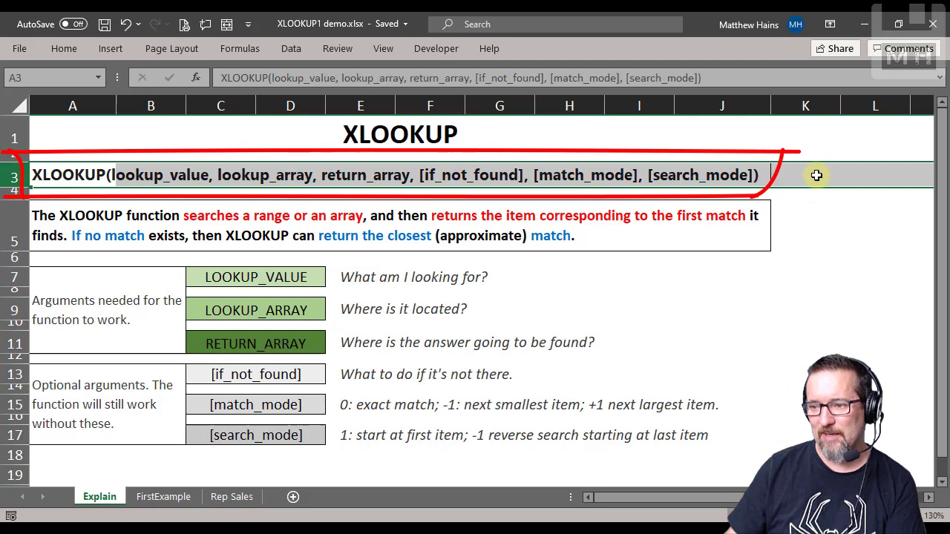
pyautogui.click(816, 175)
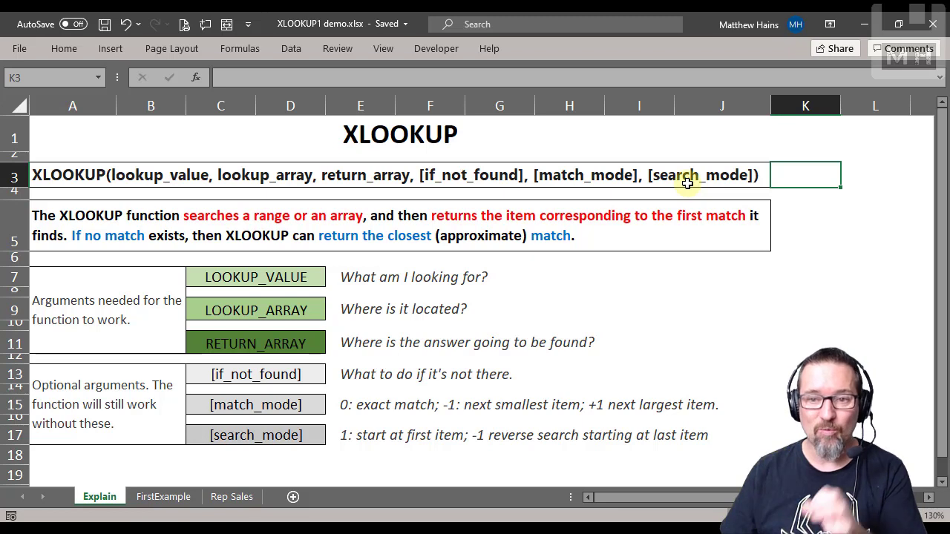
pyautogui.click(799, 239)
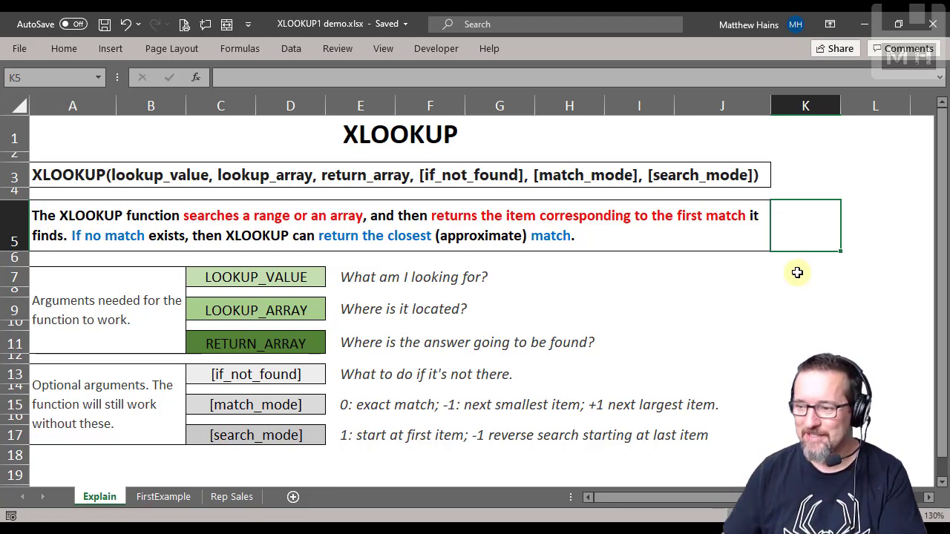
# Go over the required-arguments note and the lookup_value description, 'What am I looking for?'
pyautogui.click(104, 299)
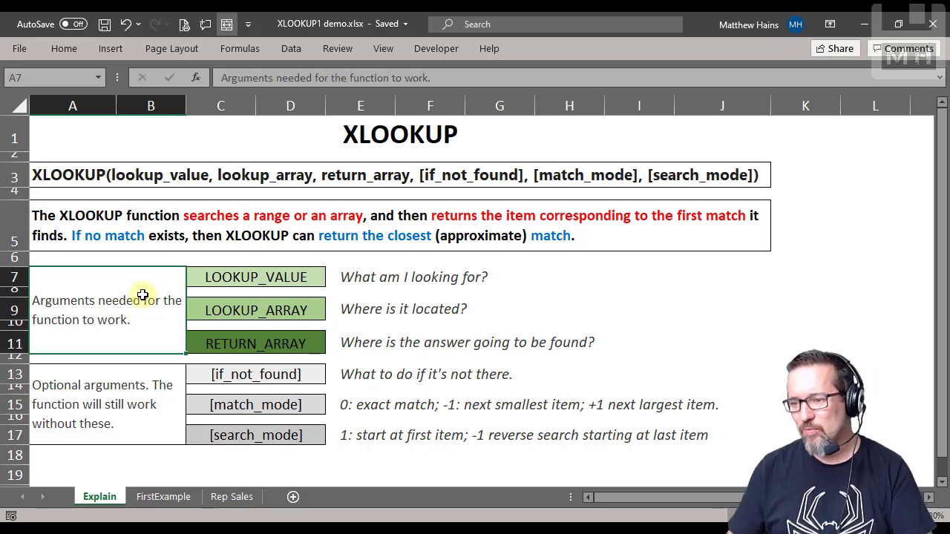
pyautogui.click(265, 278)
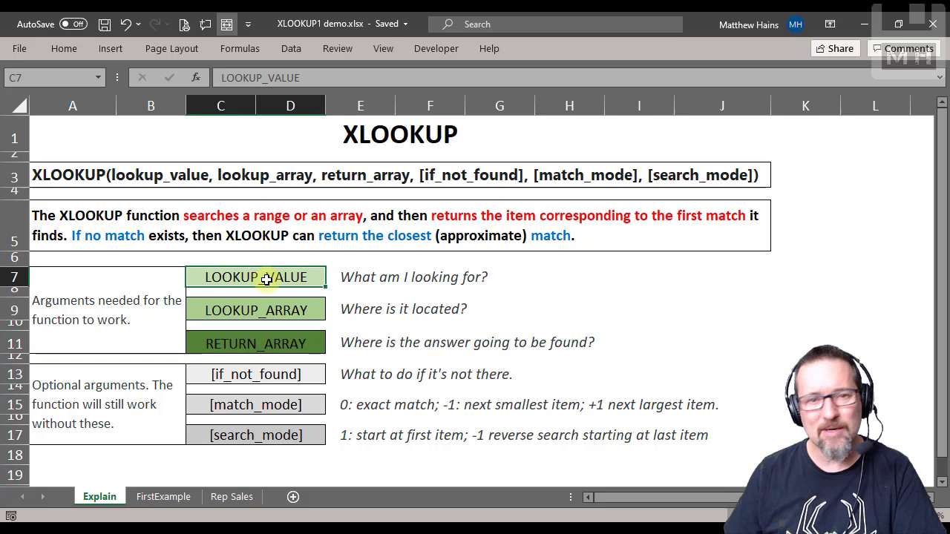
pyautogui.click(376, 276)
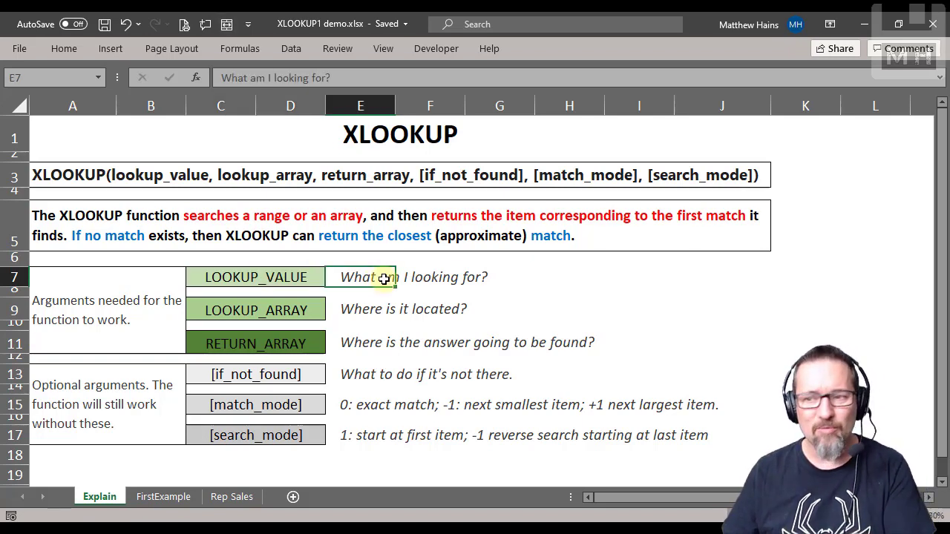
pyautogui.click(513, 274)
pyautogui.click(547, 273)
pyautogui.moveTo(369, 274); pyautogui.dragTo(566, 297)
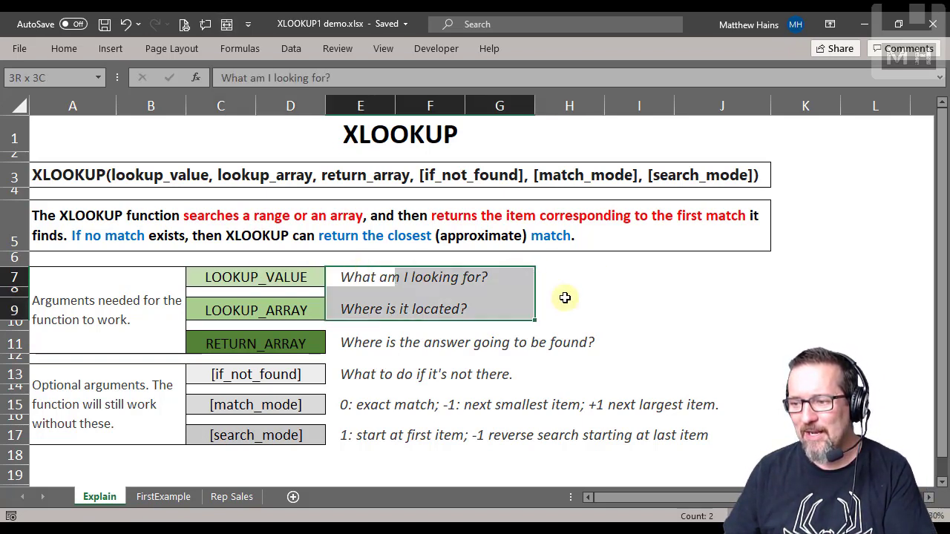
pyautogui.click(681, 284)
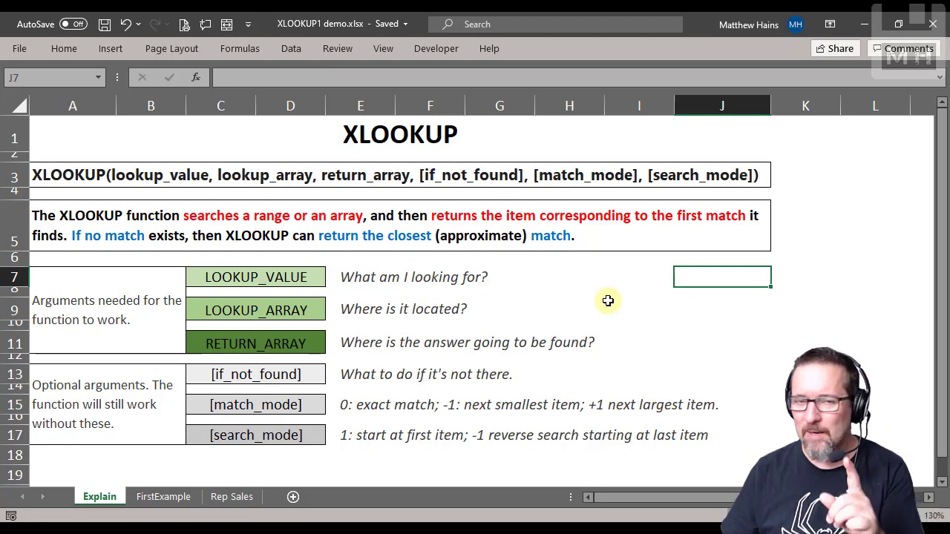
# Review the lookup_array, return_array, if_not_found and match_mode argument explanations
pyautogui.click(261, 317)
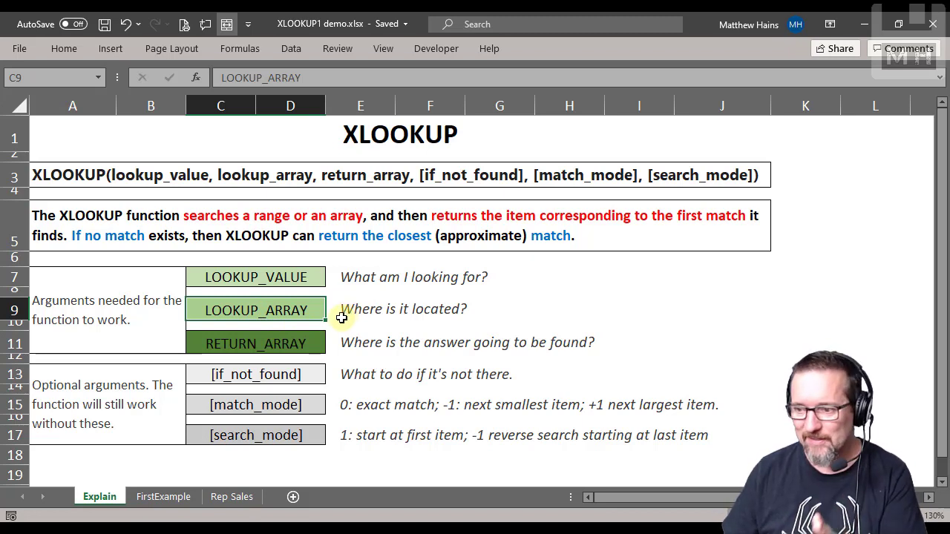
pyautogui.click(201, 343)
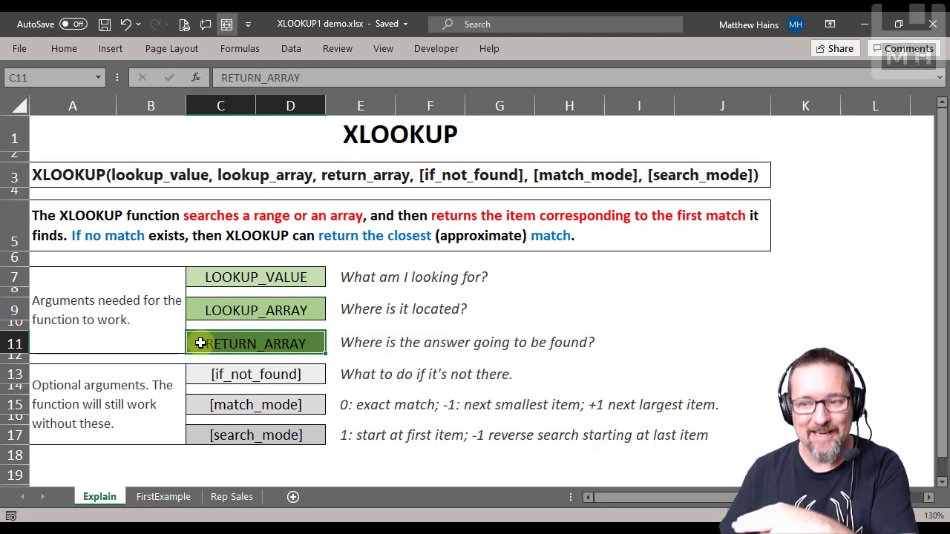
pyautogui.click(118, 415)
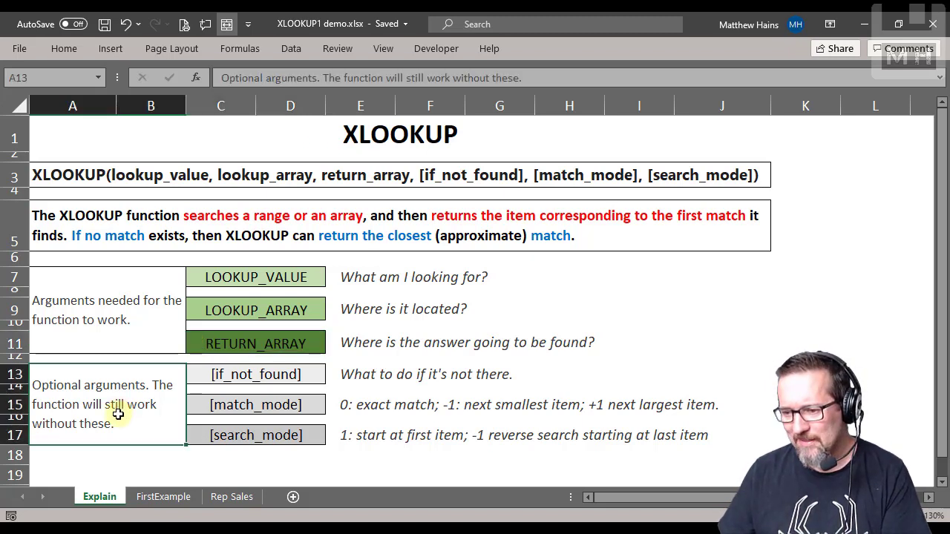
pyautogui.click(202, 374)
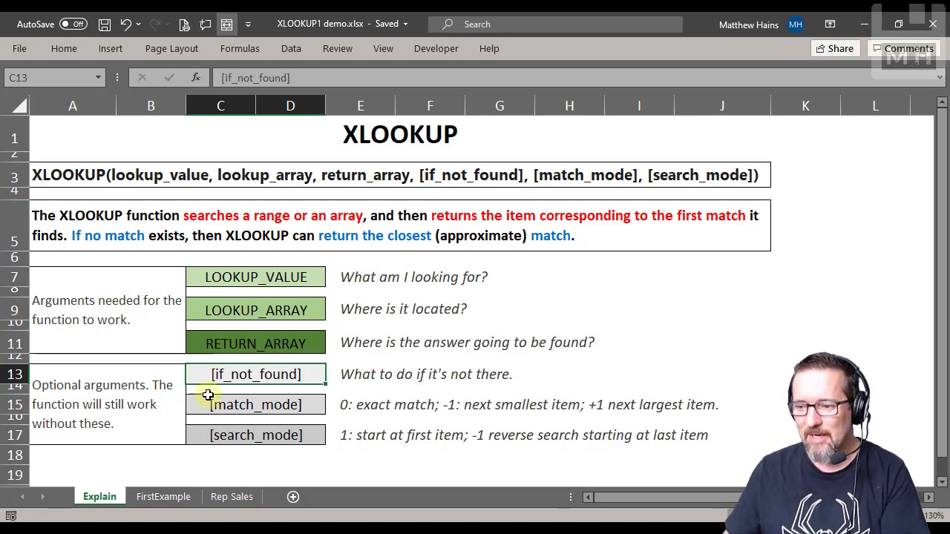
pyautogui.click(210, 406)
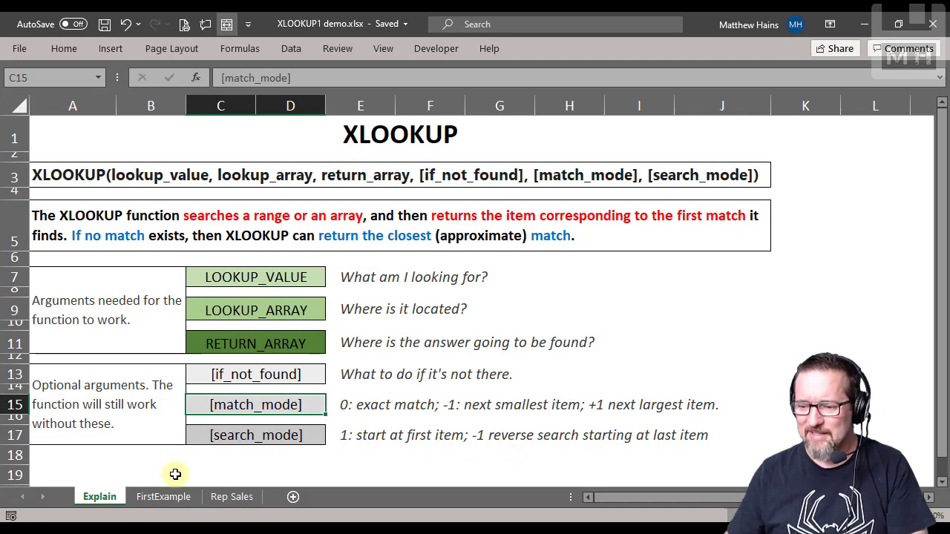
pyautogui.click(168, 501)
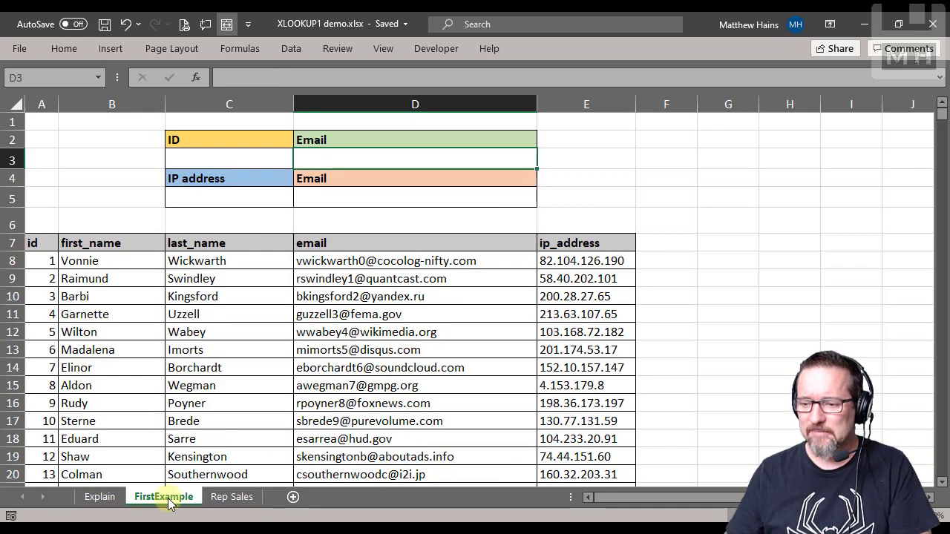
pyautogui.click(737, 213)
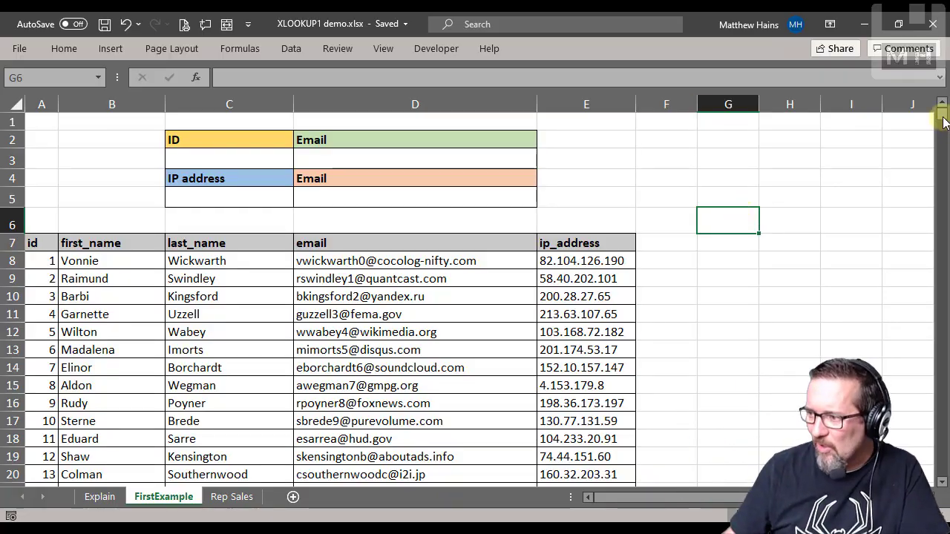
pyautogui.moveTo(943, 123)
pyautogui.mouseDown()
pyautogui.moveTo(945, 480)
pyautogui.moveTo(937, 111)
pyautogui.mouseUp()
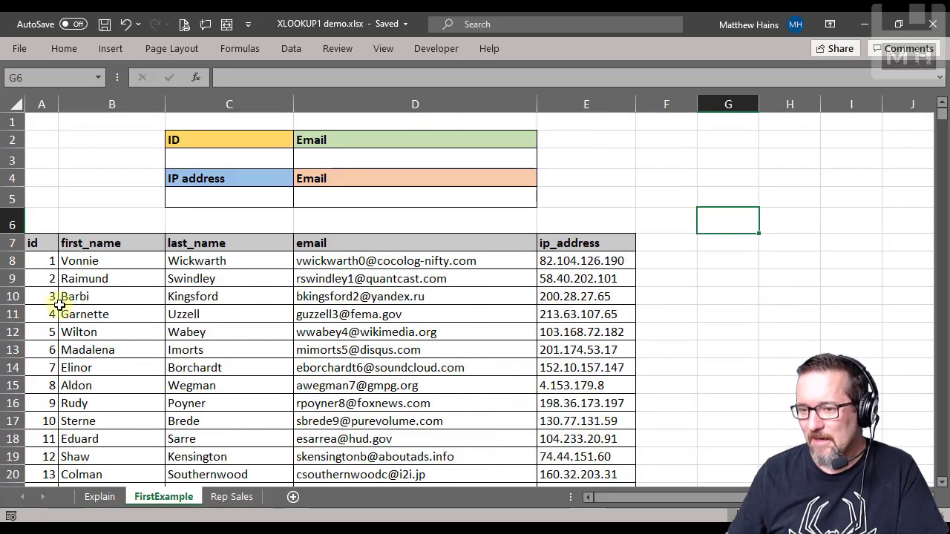
pyautogui.click(285, 157)
pyautogui.click(341, 154)
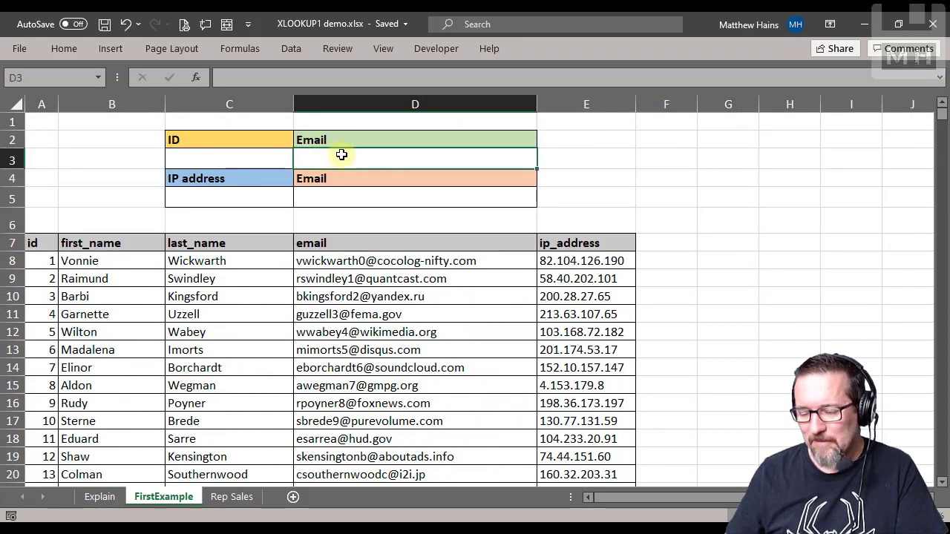
pyautogui.click(245, 158)
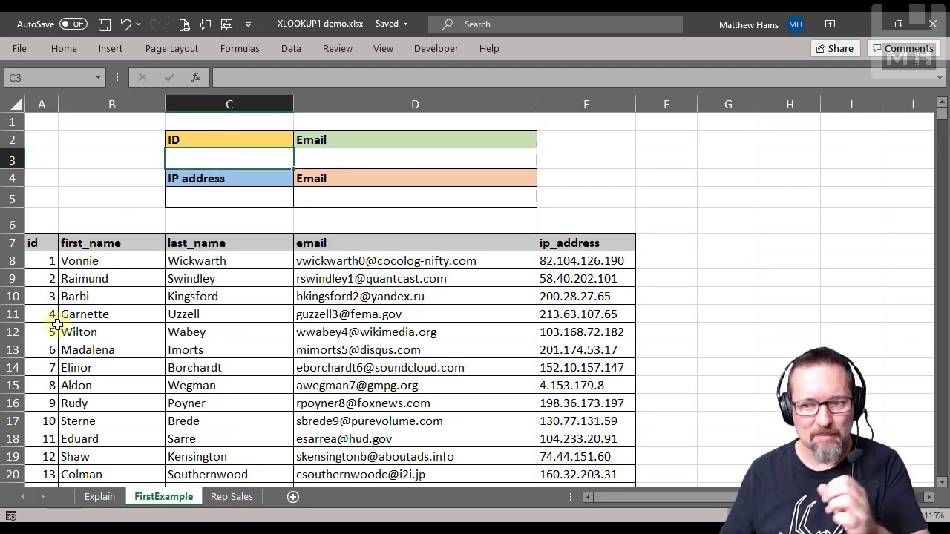
pyautogui.scroll(-6, 54, 334)
pyautogui.scroll(6, 54, 334)
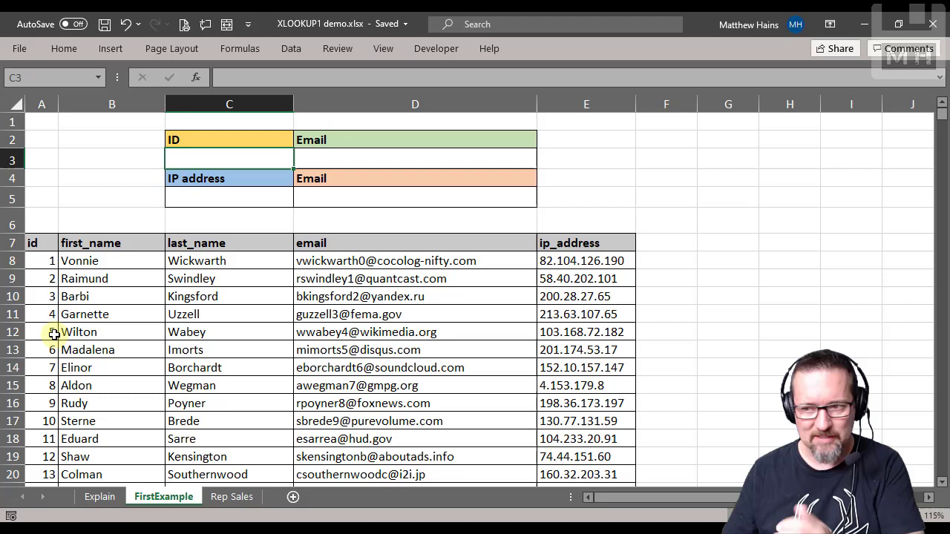
pyautogui.click(326, 151)
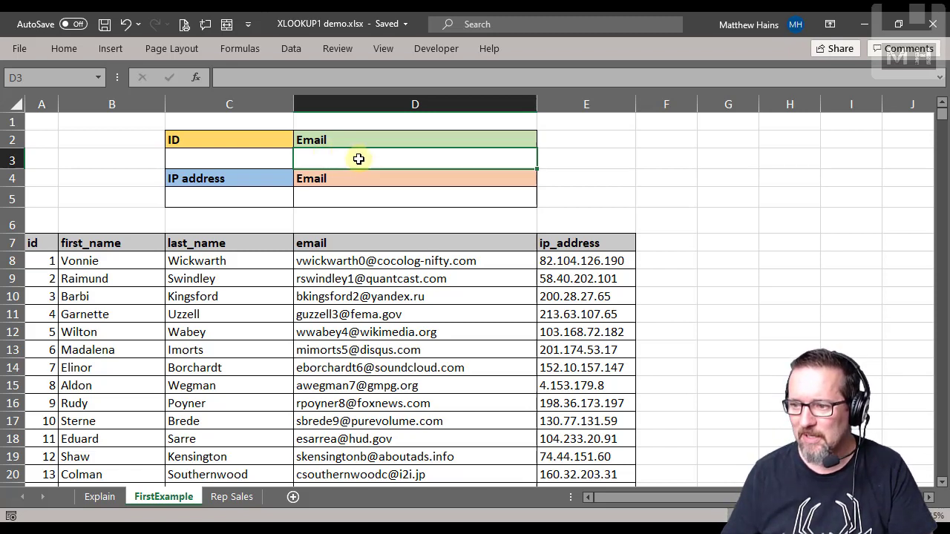
# In D3, start =XLOOKUP(C3,A8:A1007, to search C3's ID in the id column
pyautogui.write('=xloo')
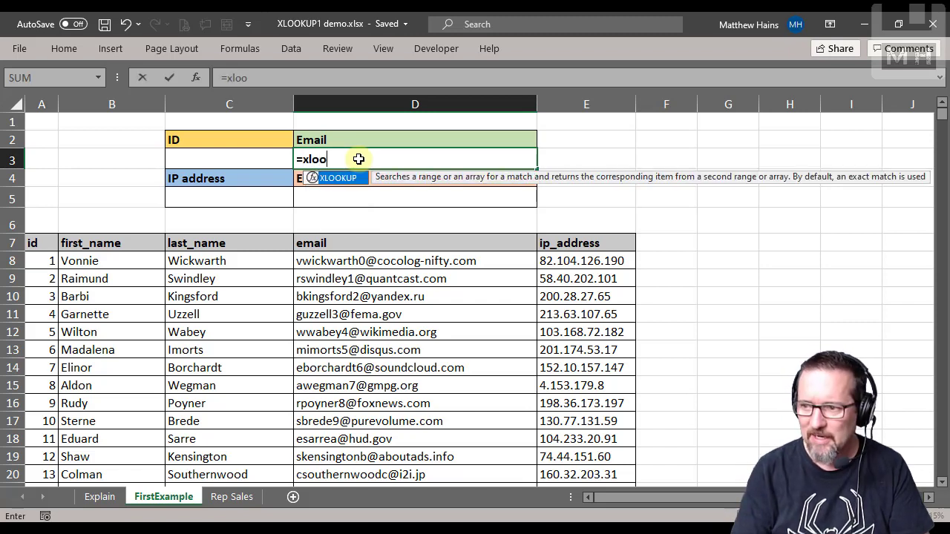
pyautogui.press('Tab')
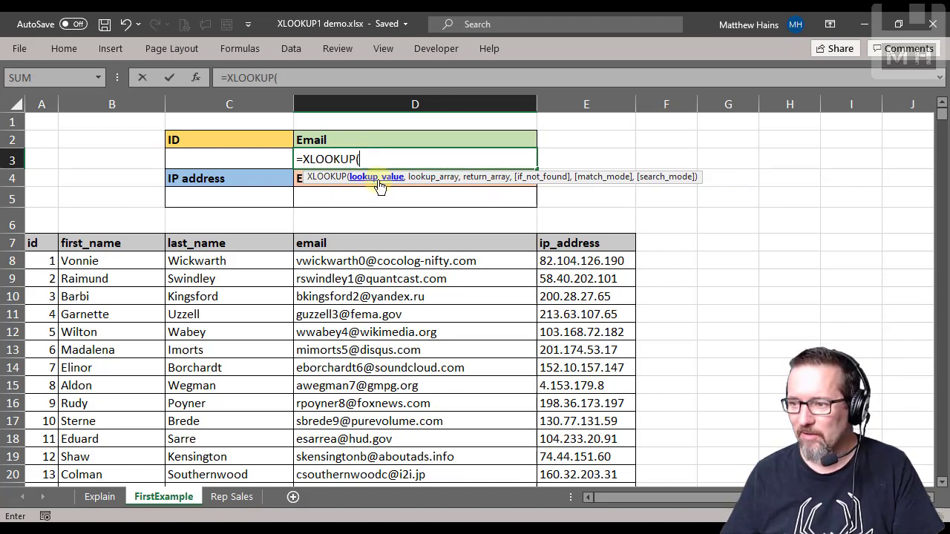
pyautogui.click(213, 157)
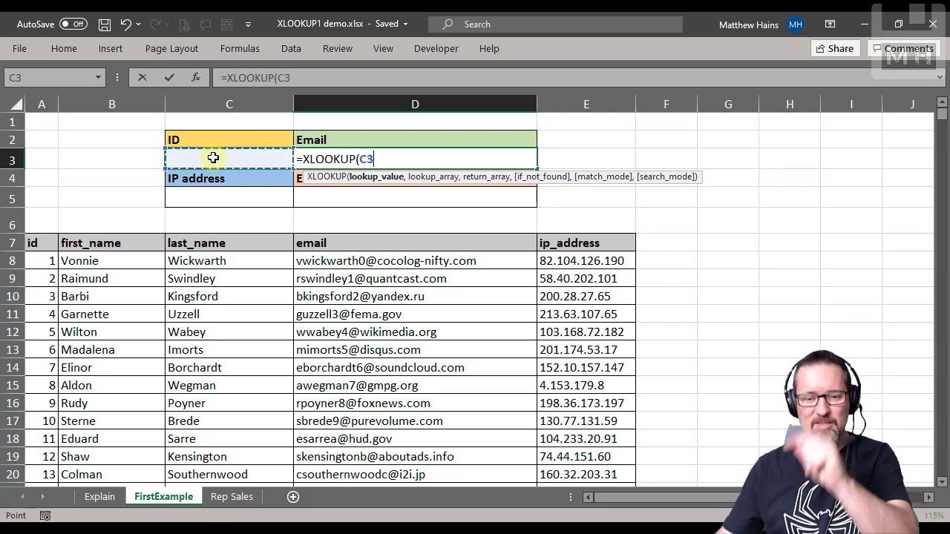
pyautogui.write(',')
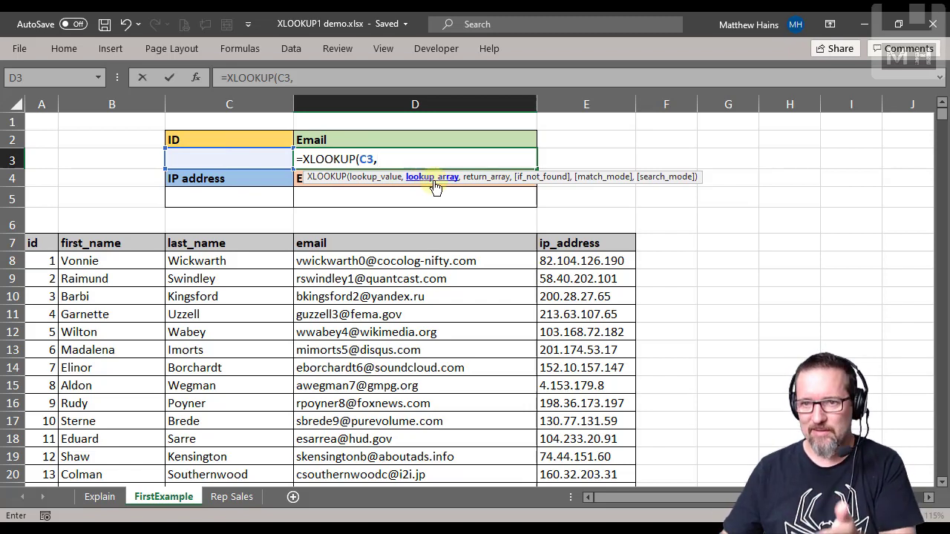
pyautogui.click(45, 260)
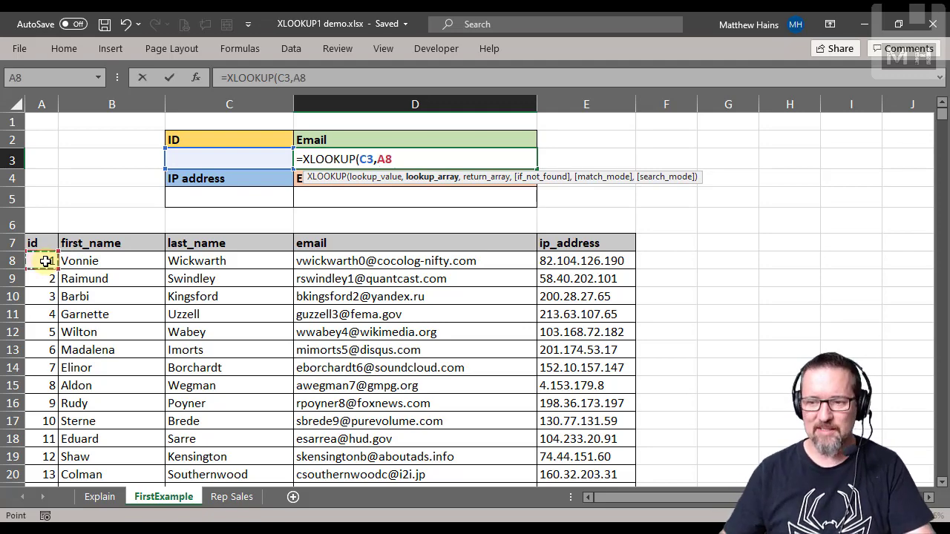
pyautogui.hotkey('ctrl', 'shift', 'Down')
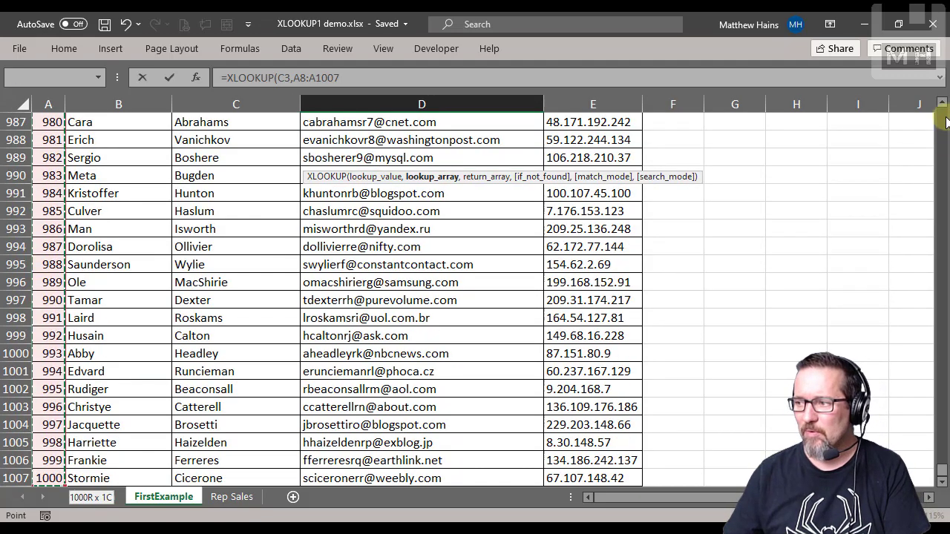
pyautogui.scroll(20, 947, 121)
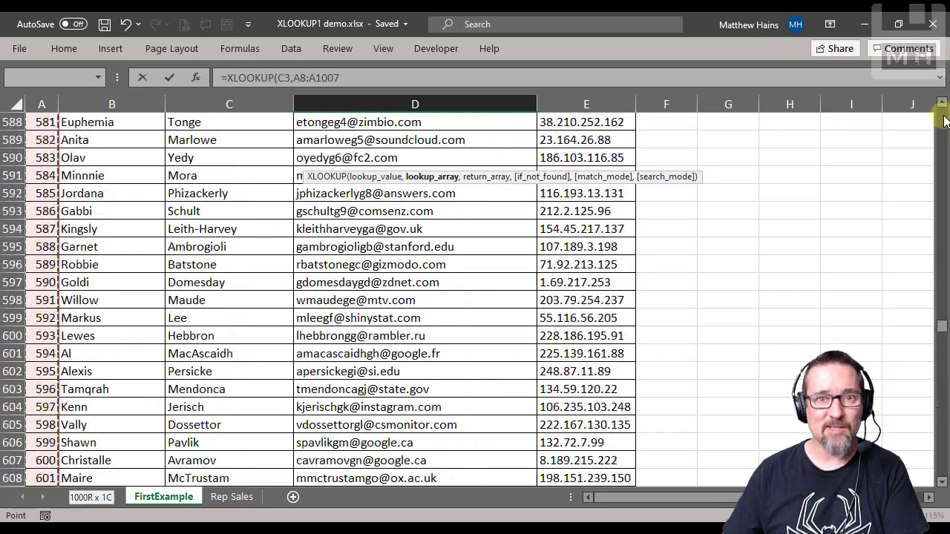
pyautogui.scroll(20, 945, 121)
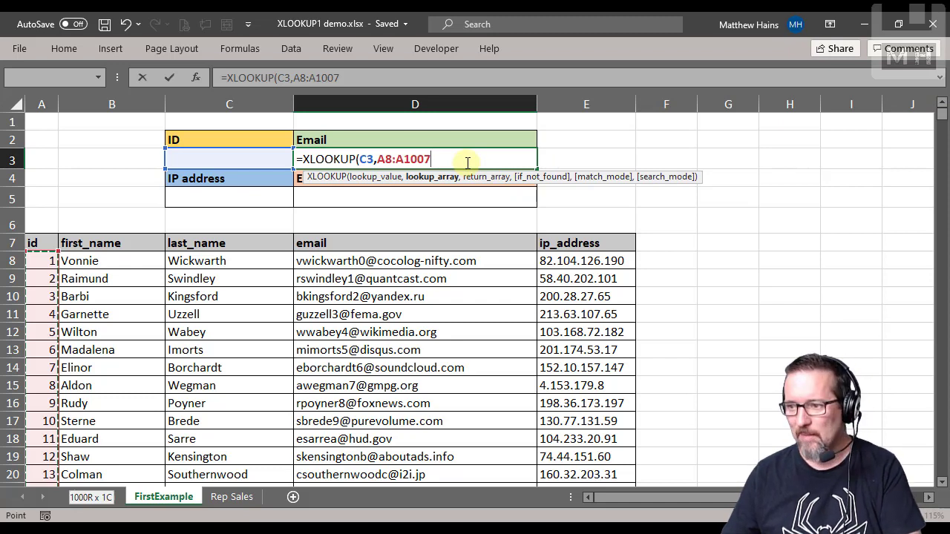
pyautogui.write(',')
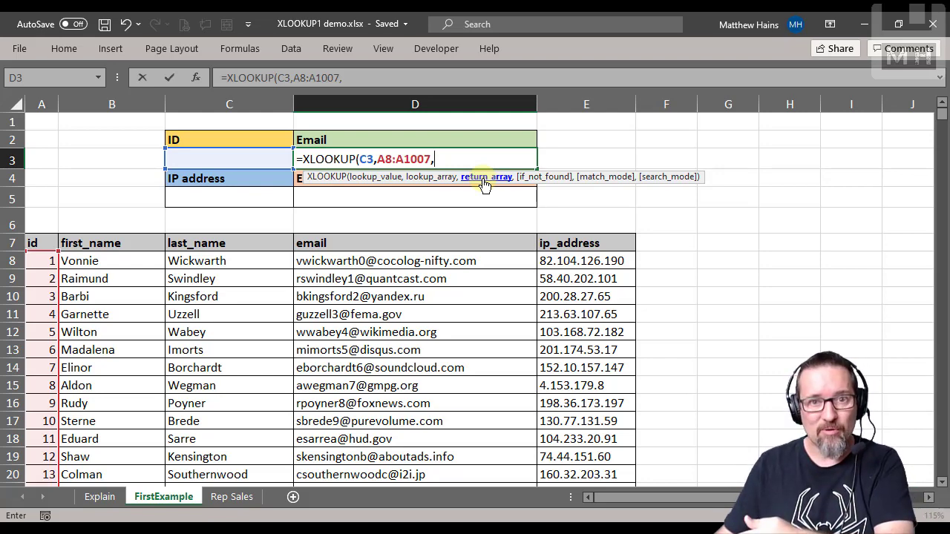
# Add the email column D8:D1007 as D3's return array, ending with a comma for the fallback
pyautogui.click(377, 259)
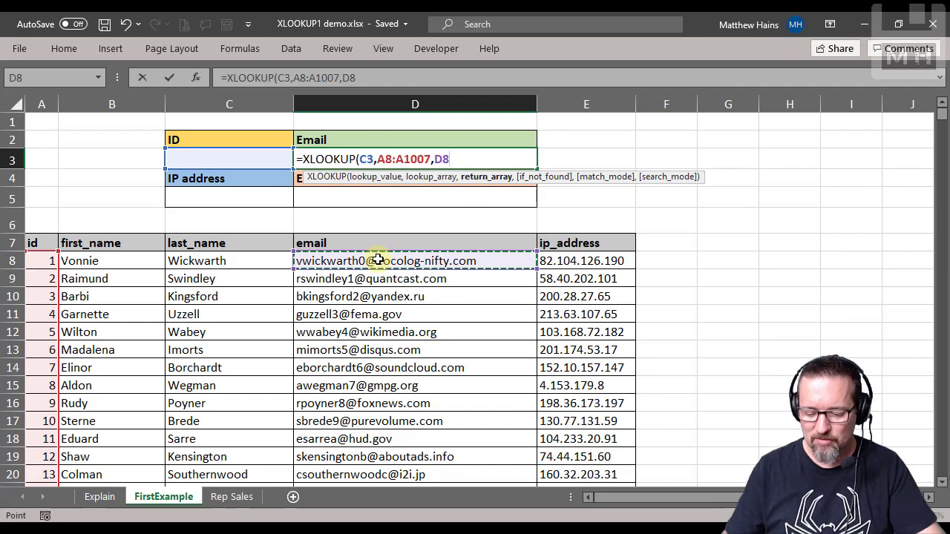
pyautogui.hotkey('ctrl', 'shift', 'Down')
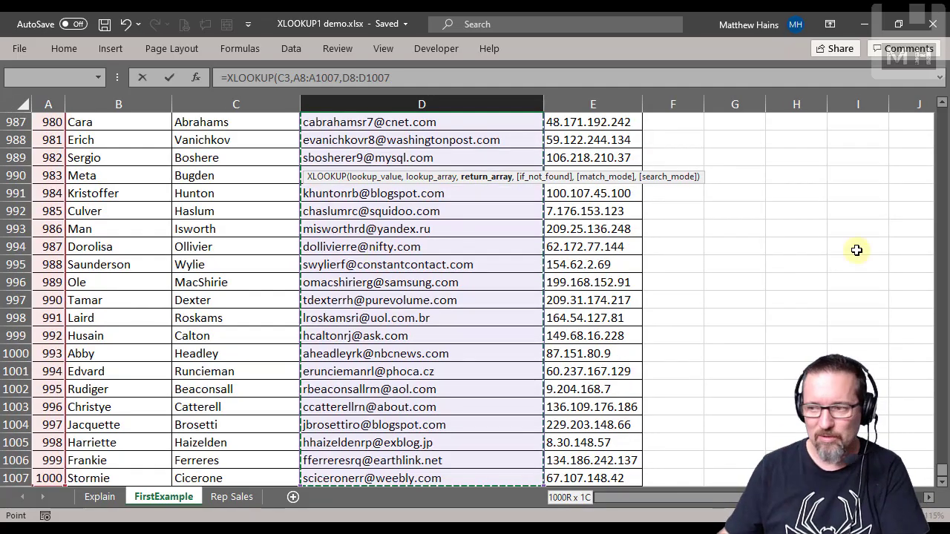
pyautogui.moveTo(945, 475); pyautogui.dragTo(941, 111)
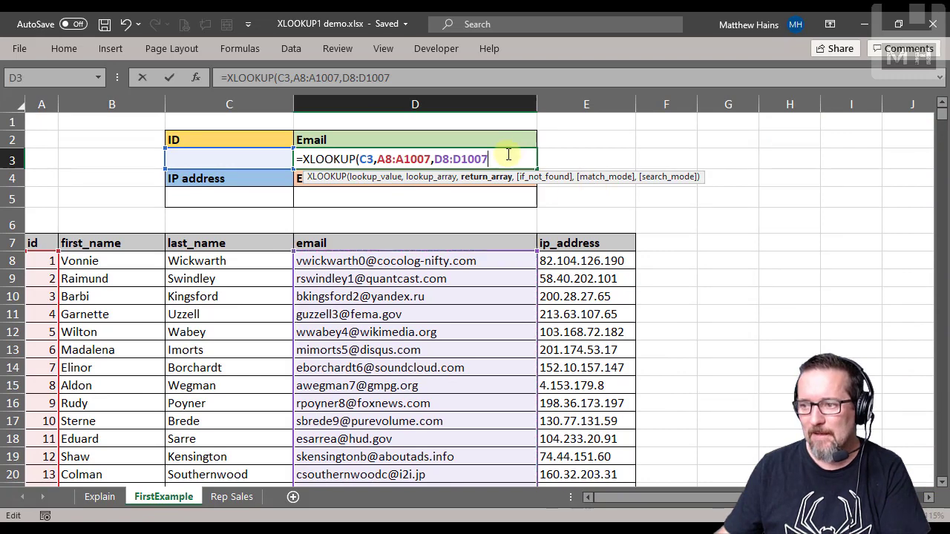
pyautogui.write(',')
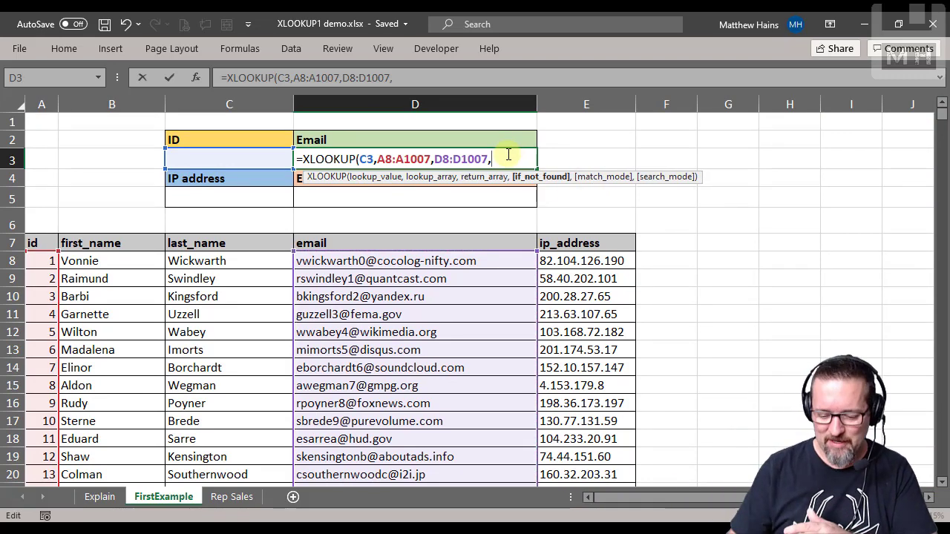
pyautogui.press('BackSpace')
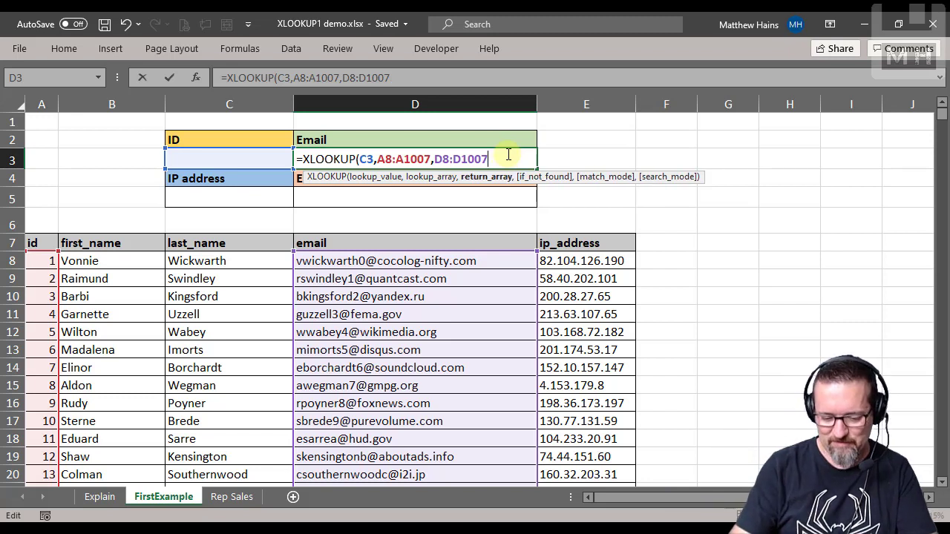
pyautogui.write(')')
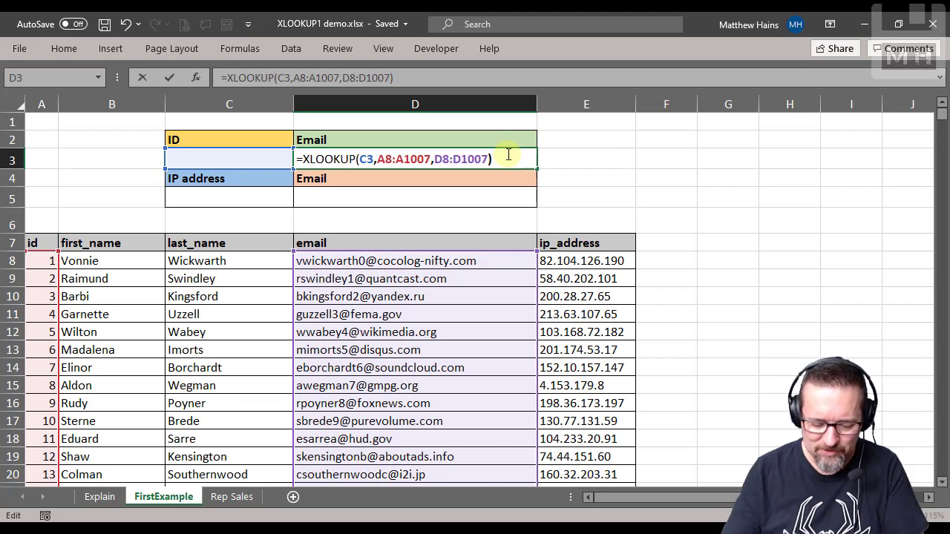
pyautogui.press('BackSpace')
pyautogui.write(',')
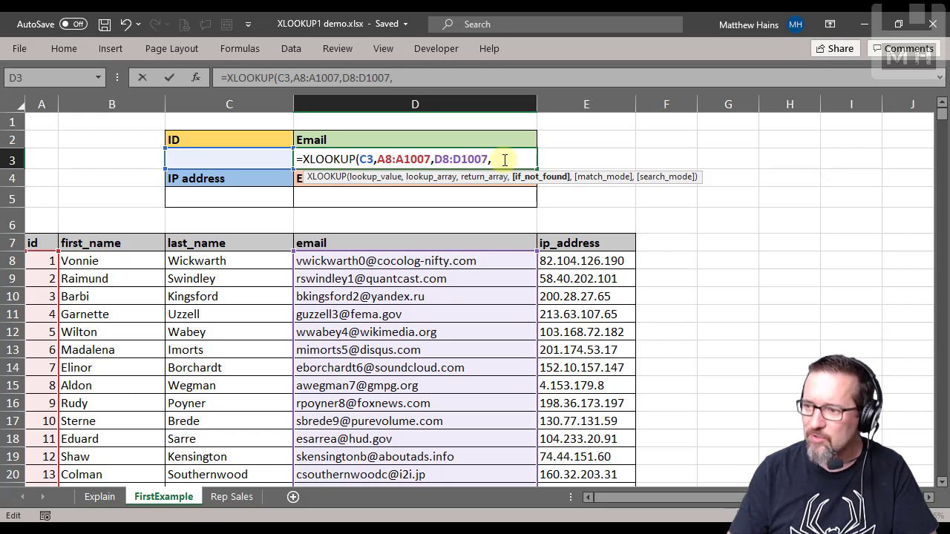
# Finish D3 as =XLOOKUP(C3,A8:A1007,D8:D1007,"Not found",0) and commit it
pyautogui.write('"Not found"')
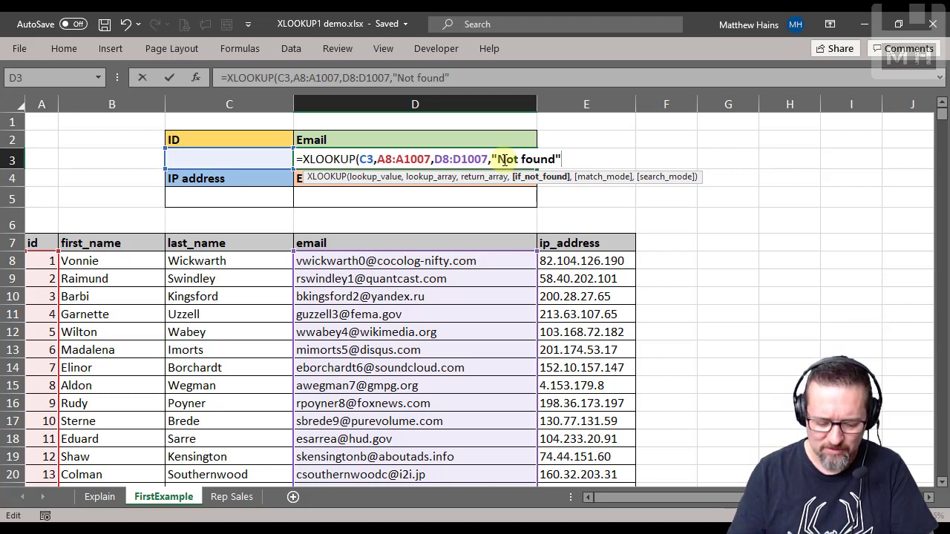
pyautogui.write(',')
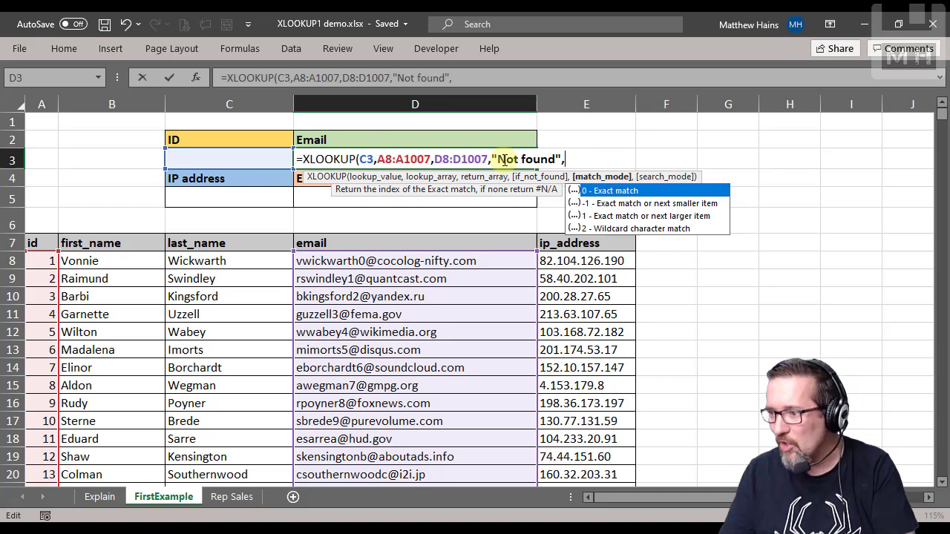
pyautogui.write('0')
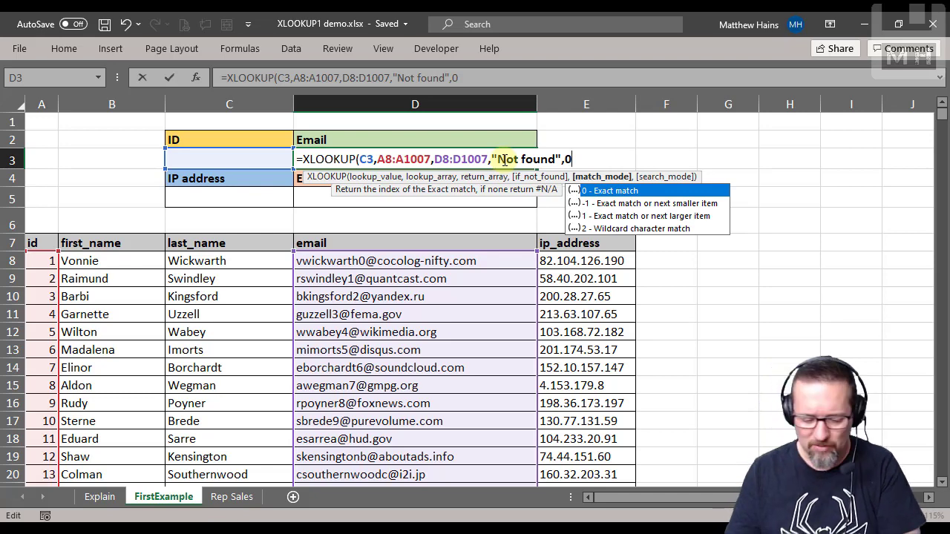
pyautogui.write(',')
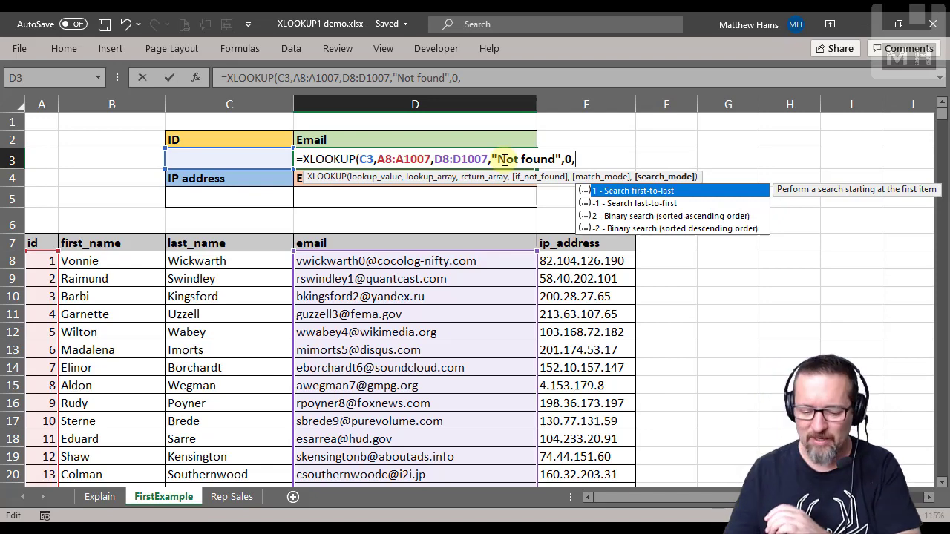
pyautogui.press('BackSpace')
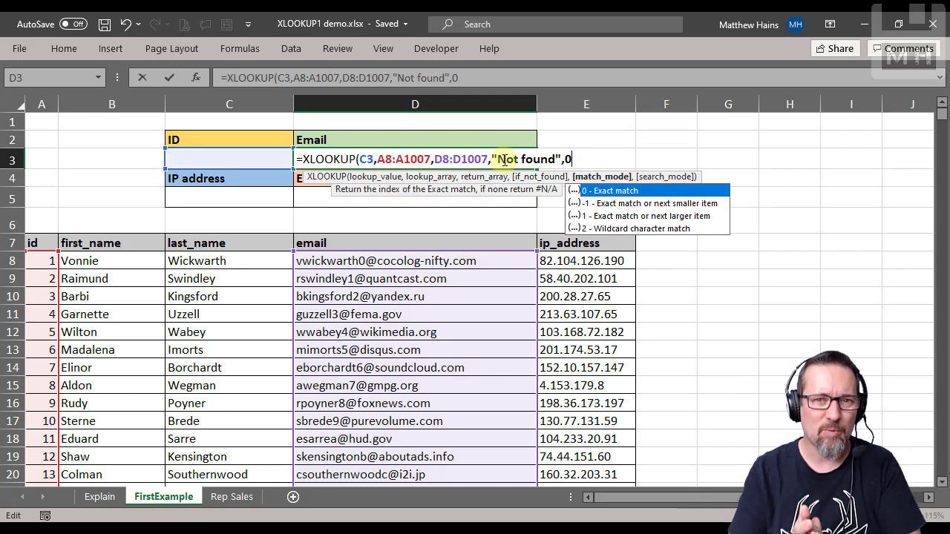
pyautogui.write(')')
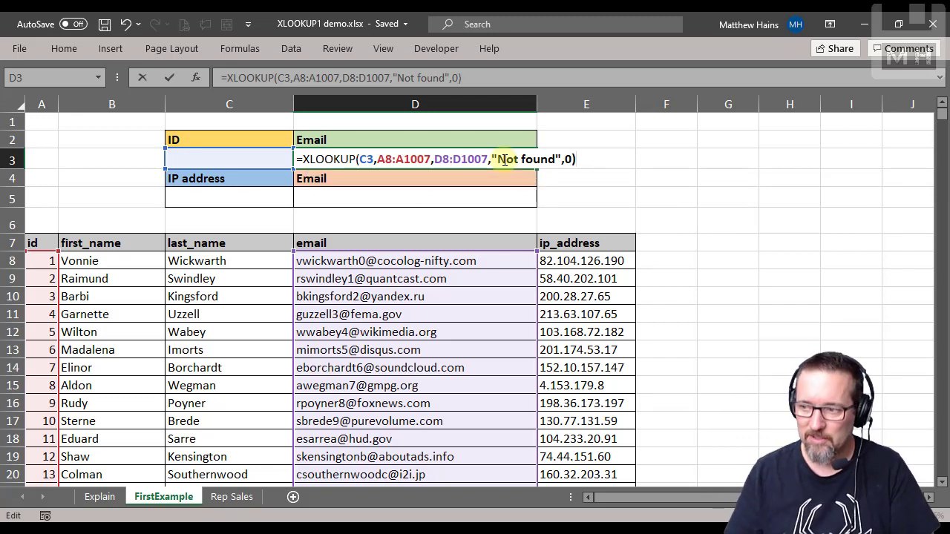
pyautogui.press('Return')
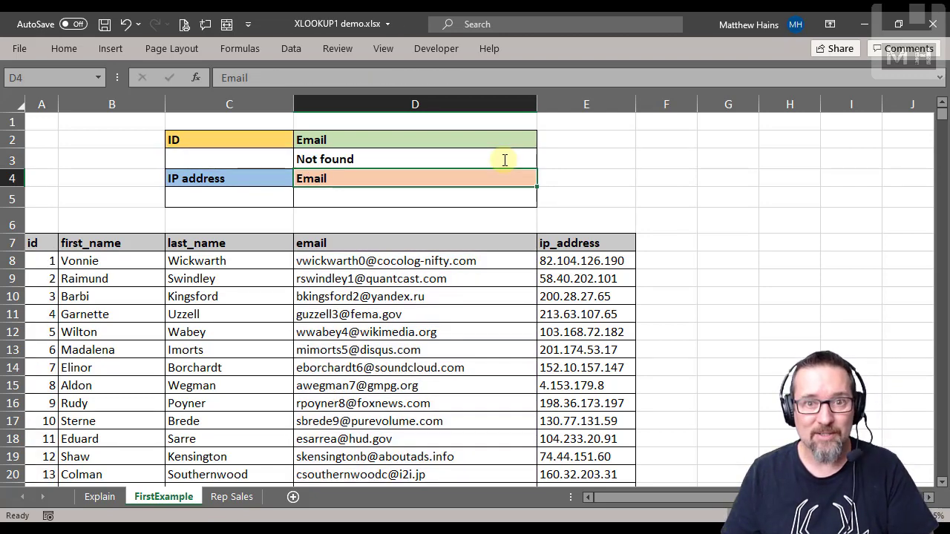
# Try IDs 1, 3 and 1002 in C3, leaving D3 showing Not found for 1002
pyautogui.click(237, 162)
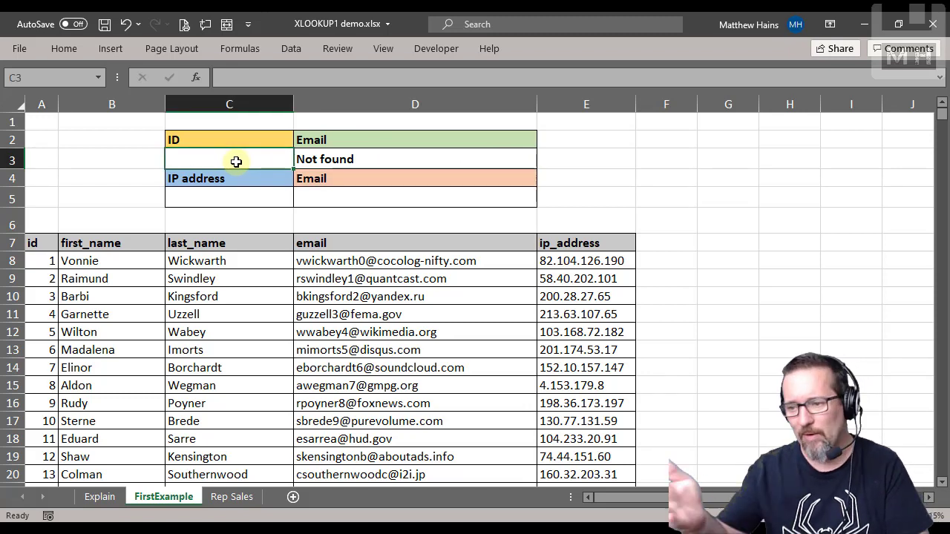
pyautogui.write('1')
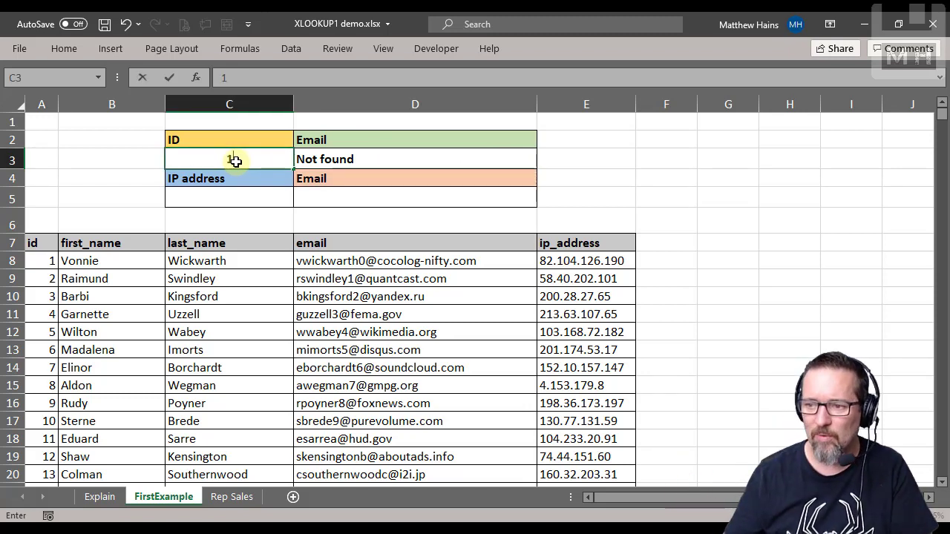
pyautogui.press('Return')
pyautogui.click(235, 162)
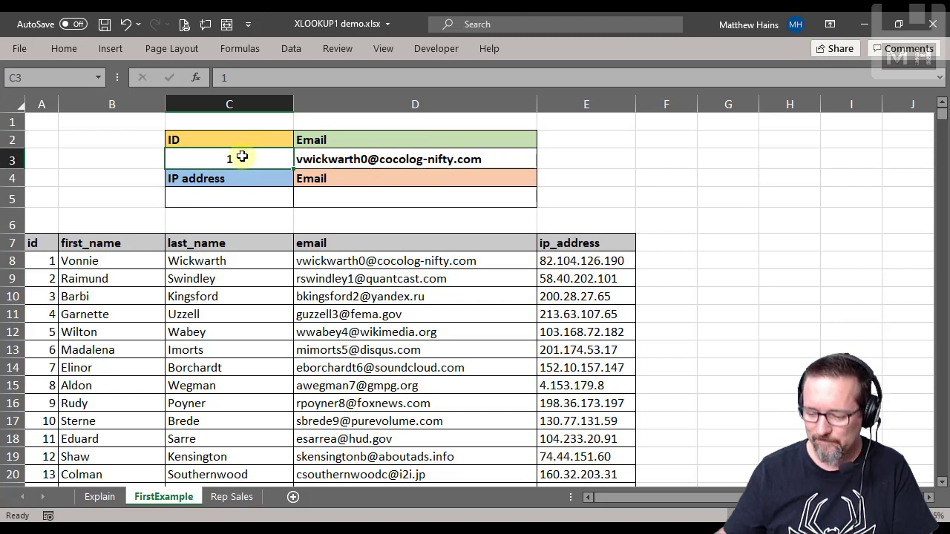
pyautogui.write('3')
pyautogui.press('Return')
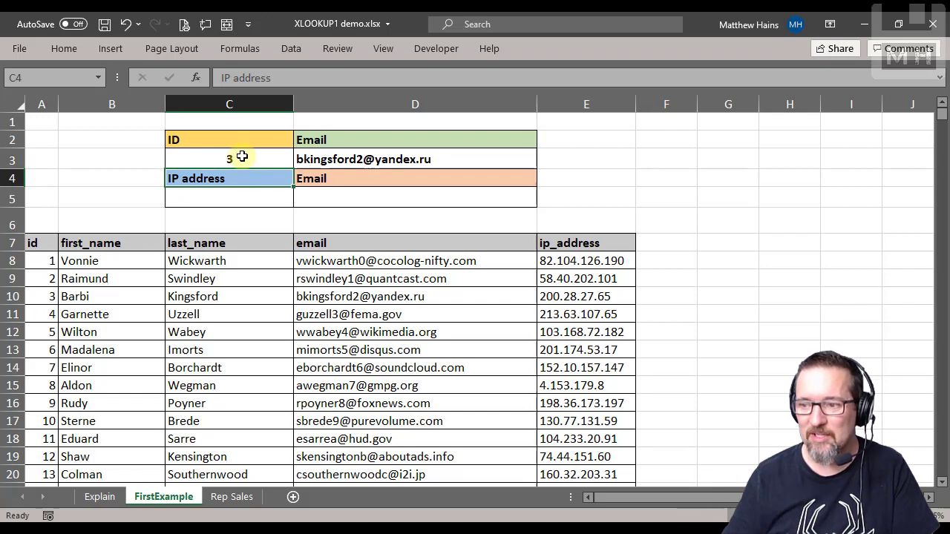
pyautogui.click(242, 157)
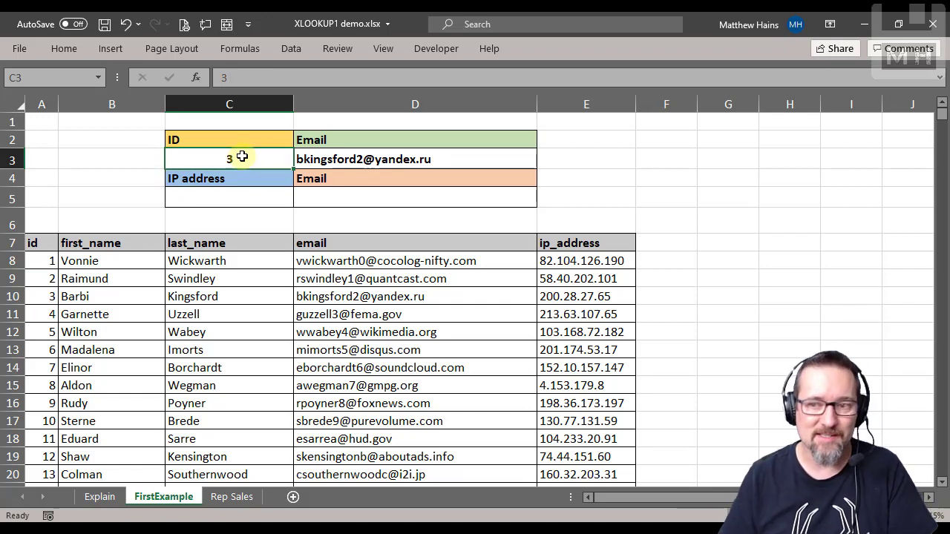
pyautogui.write('1002')
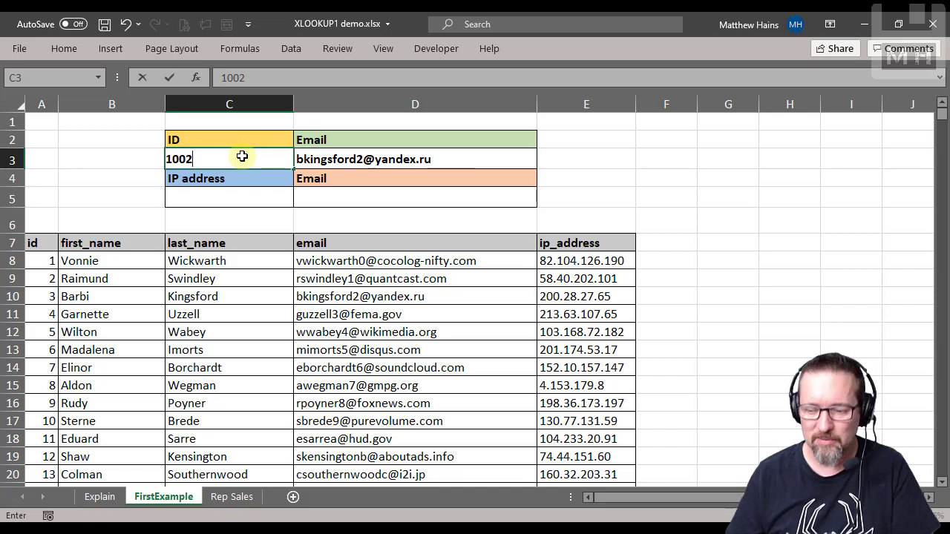
pyautogui.press('Return')
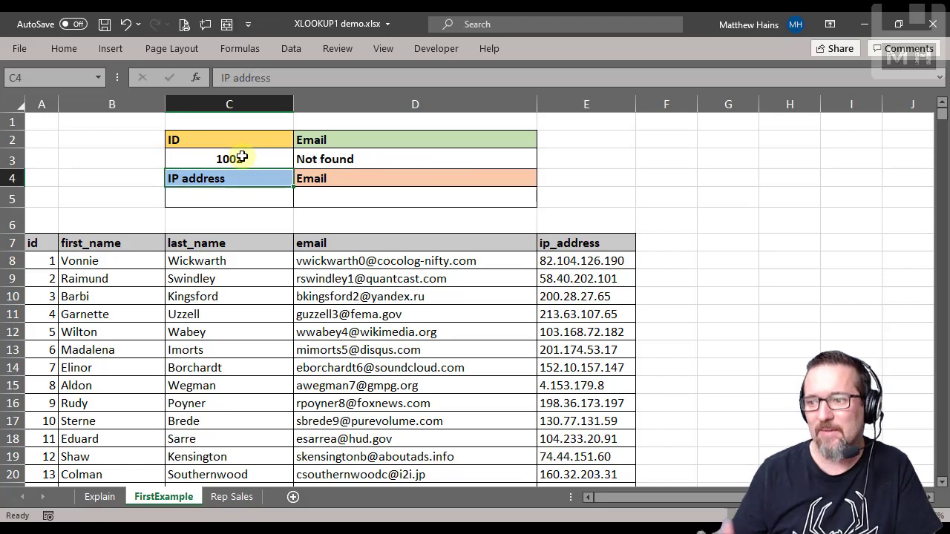
pyautogui.press('Up')
pyautogui.press('Right')
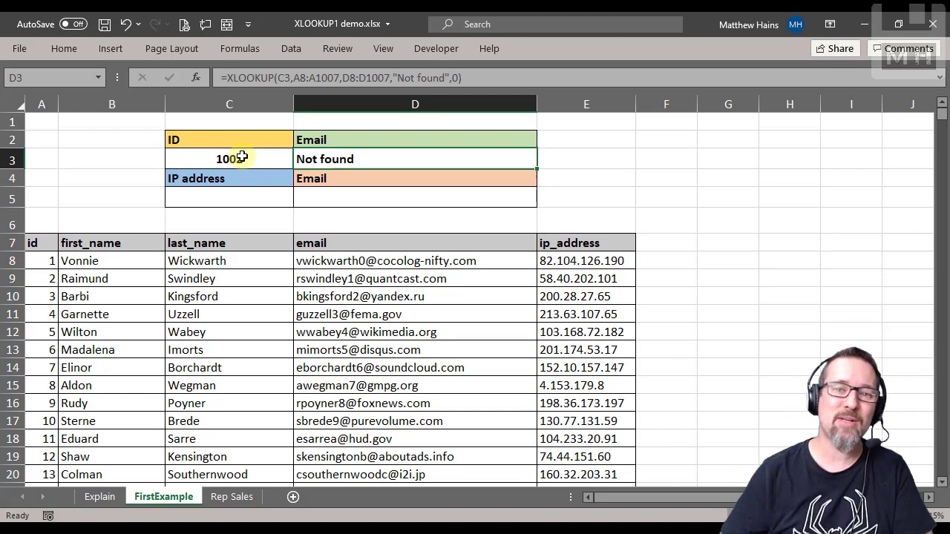
# In D5, start an XLOOKUP that uses C5's IP address as the lookup value
pyautogui.click(330, 197)
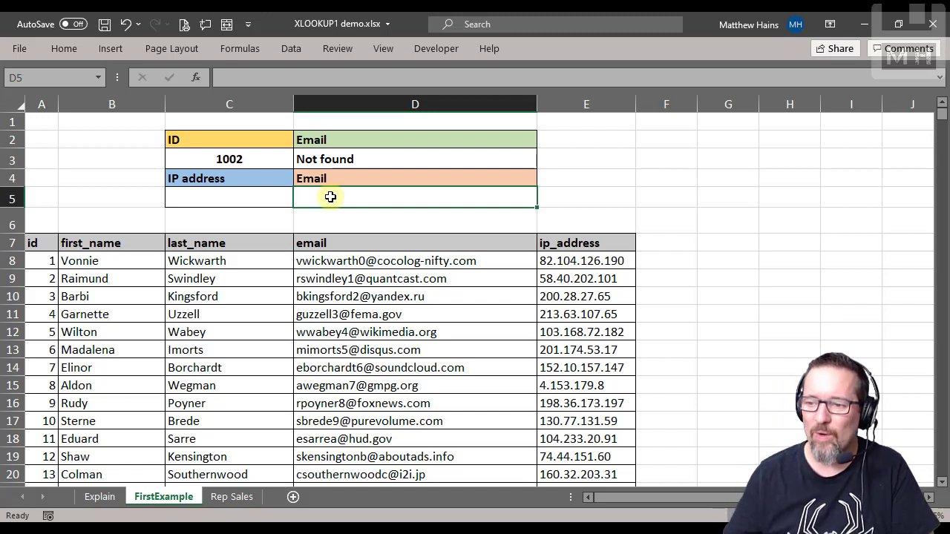
pyautogui.click(202, 201)
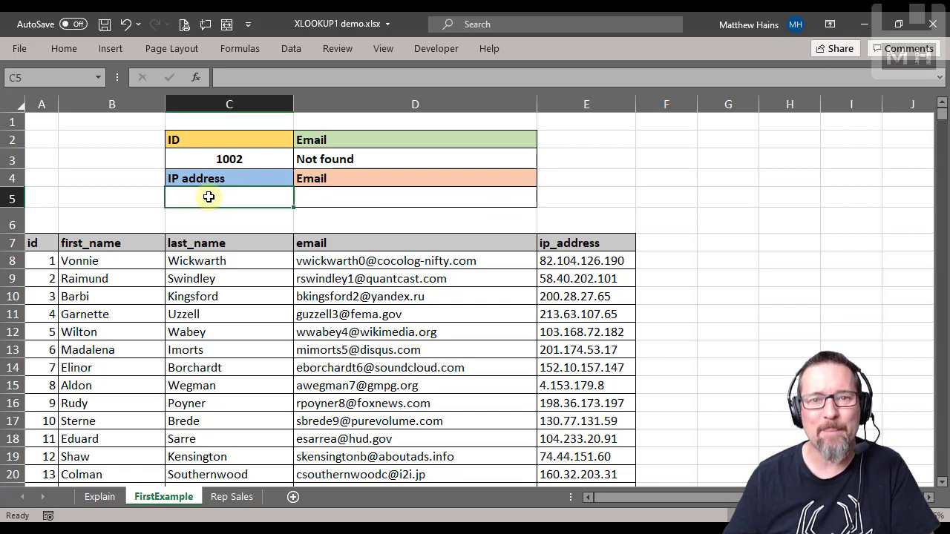
pyautogui.click(398, 197)
pyautogui.write('=xloo')
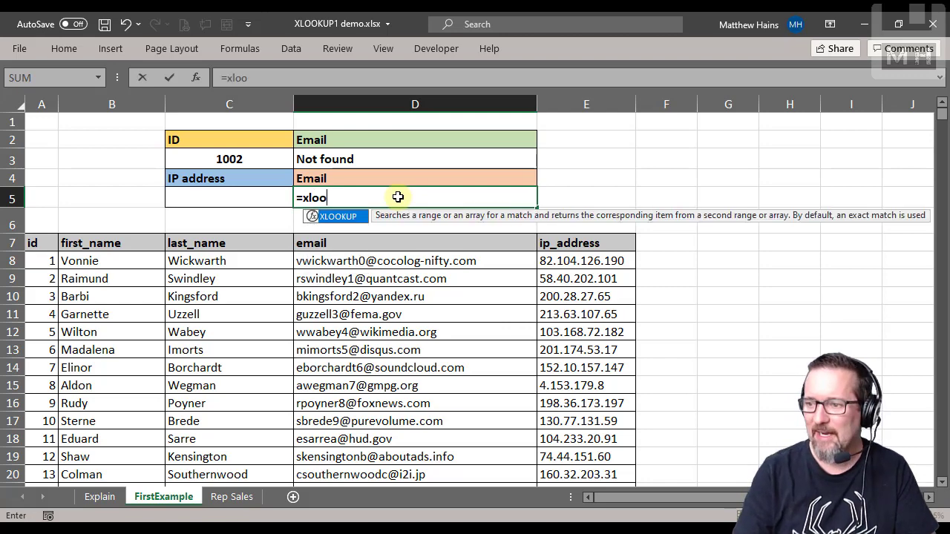
pyautogui.press('Tab')
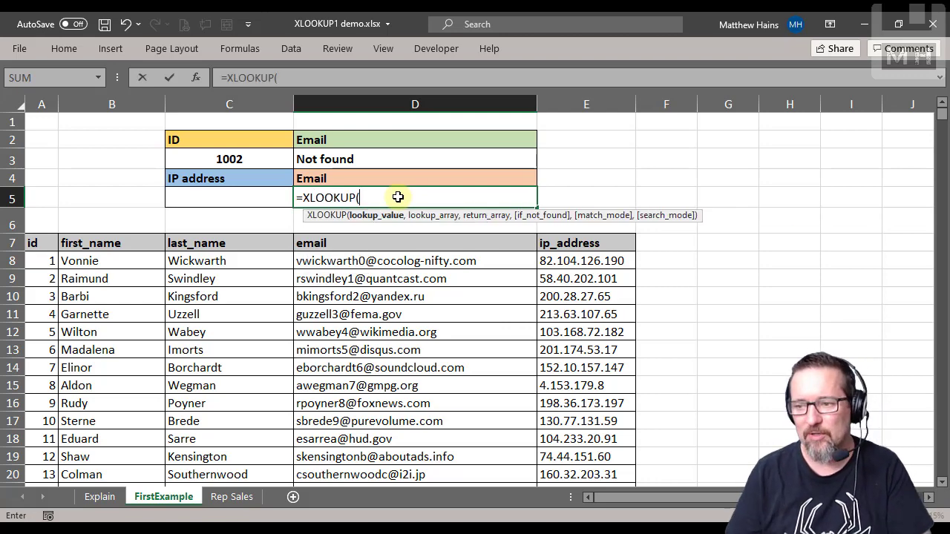
pyautogui.click(205, 198)
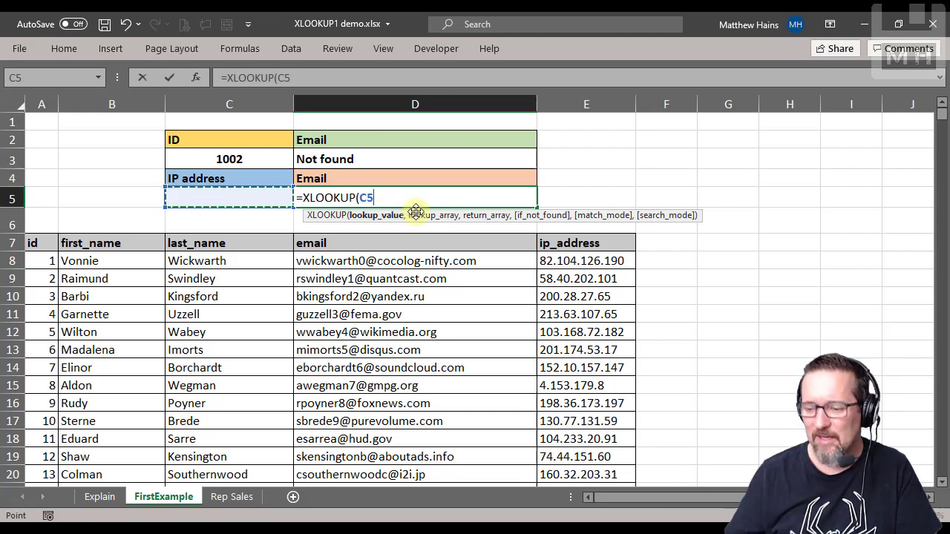
pyautogui.write(',')
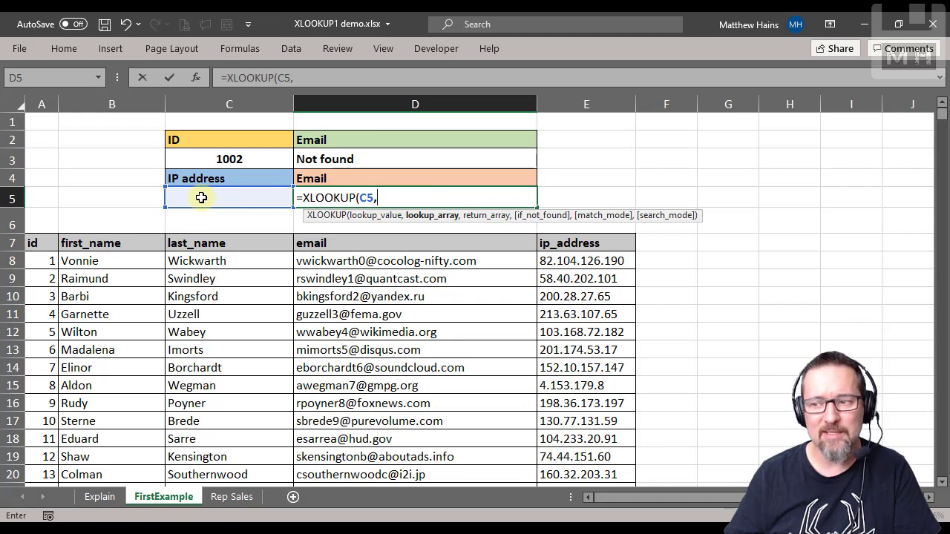
# Add the ip_address column E8:E1007 as the lookup array and remove the stray A1 reference
pyautogui.click(599, 264)
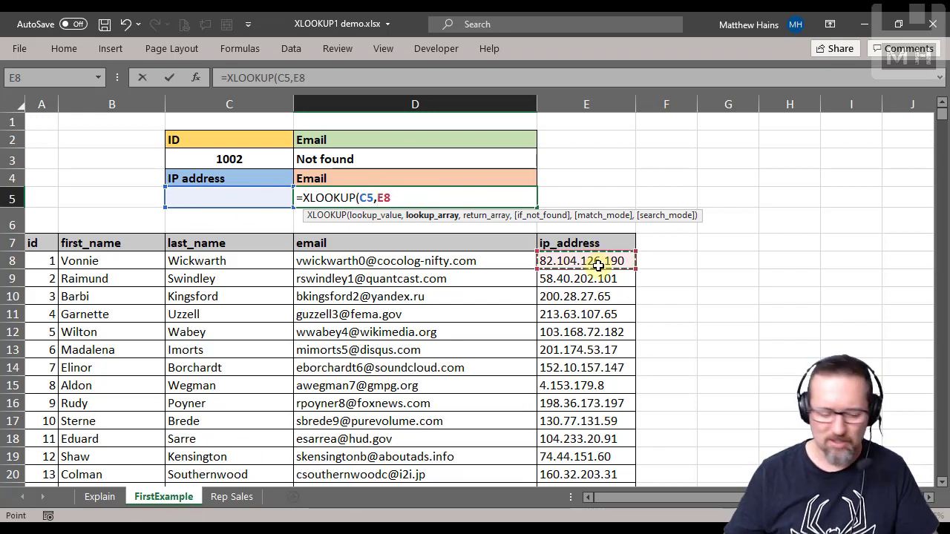
pyautogui.hotkey('ctrl', 'shift', 'Down')
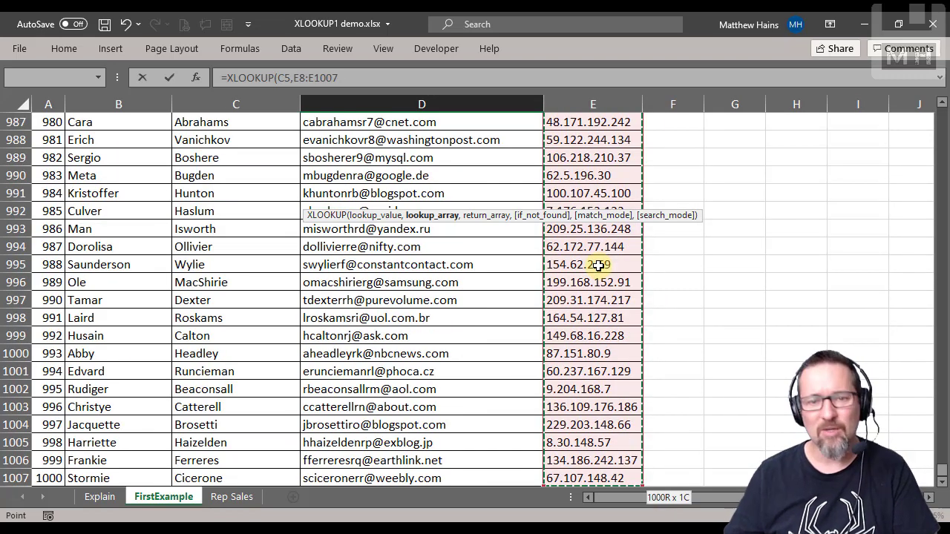
pyautogui.write(',')
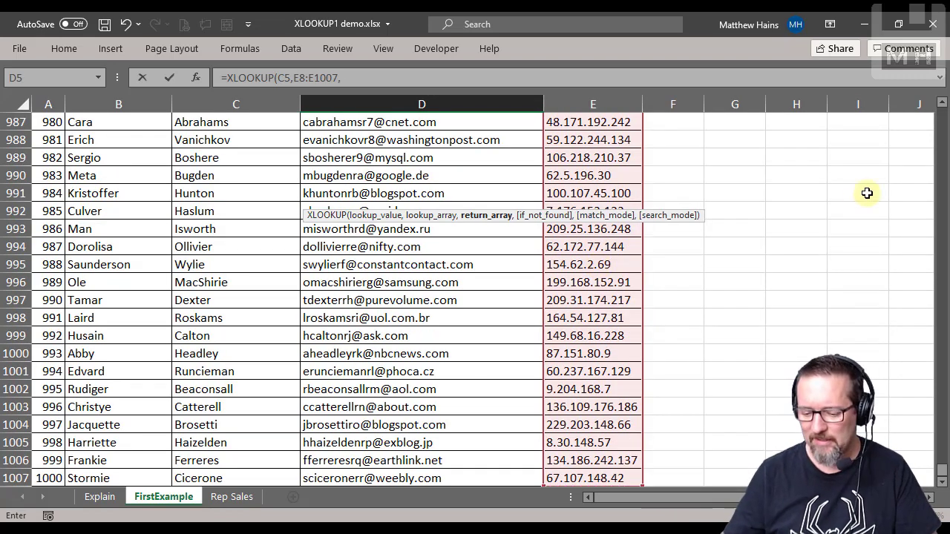
pyautogui.hotkey('ctrl', 'Home')
pyautogui.click(369, 79)
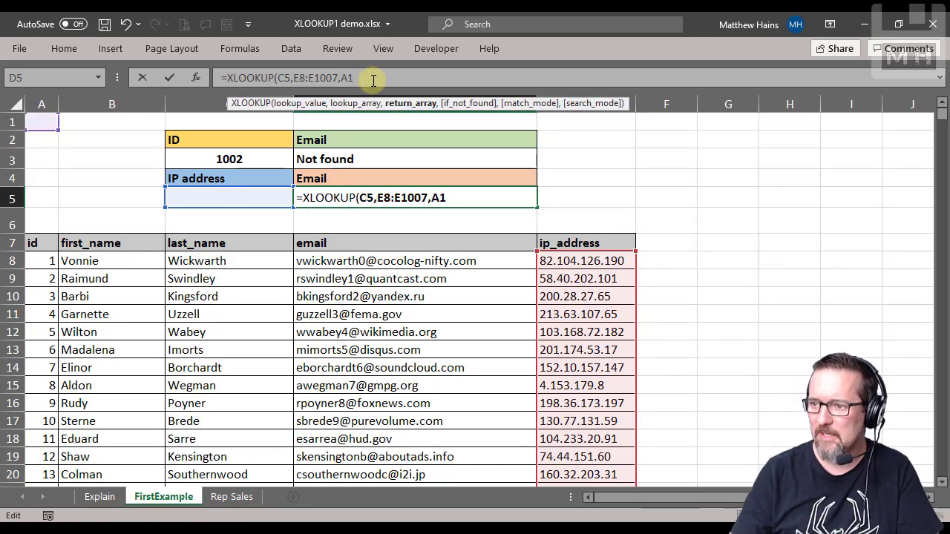
pyautogui.press('BackSpace')
pyautogui.press('BackSpace')
pyautogui.press('BackSpace')
# Complete D5 as =XLOOKUP(C5,E8:E1007,D8:D1007,"Not found",0) and commit it
pyautogui.write(',')
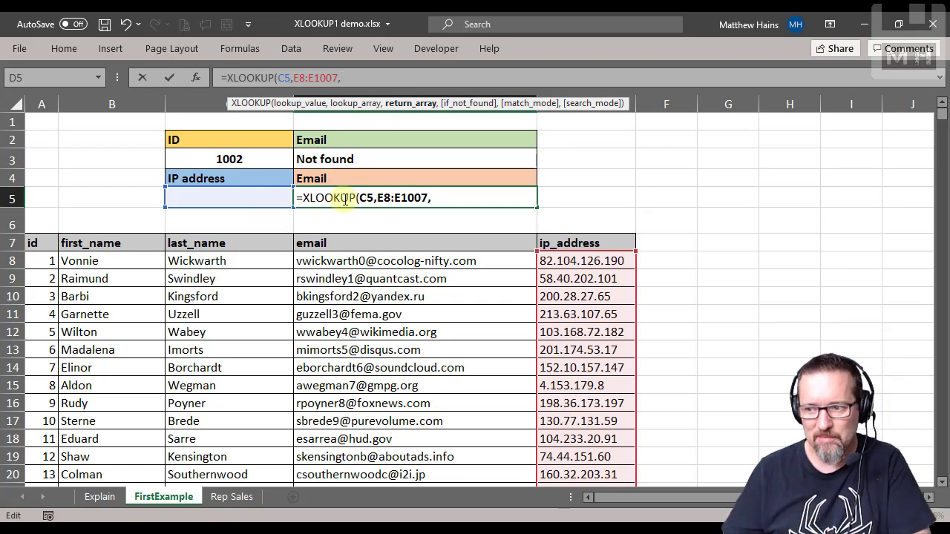
pyautogui.click(350, 262)
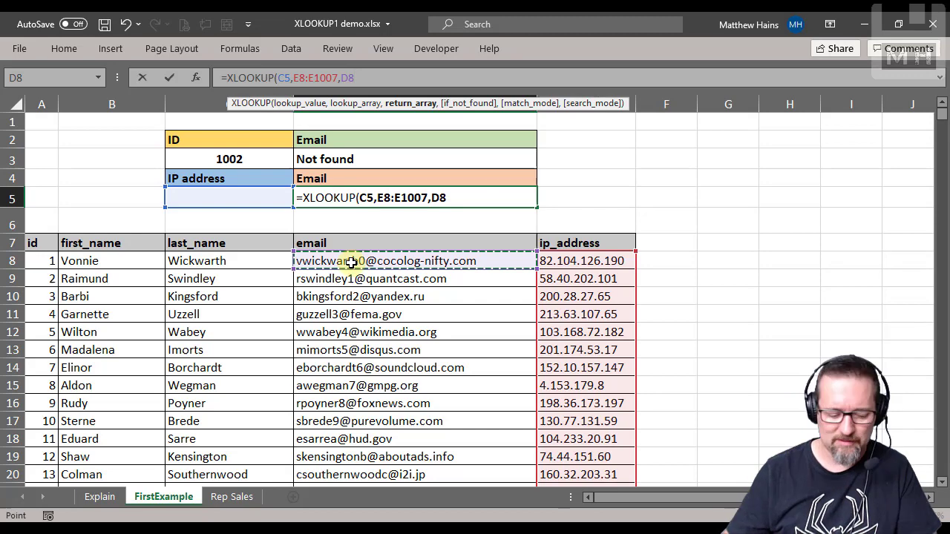
pyautogui.hotkey('ctrl', 'shift', 'Down')
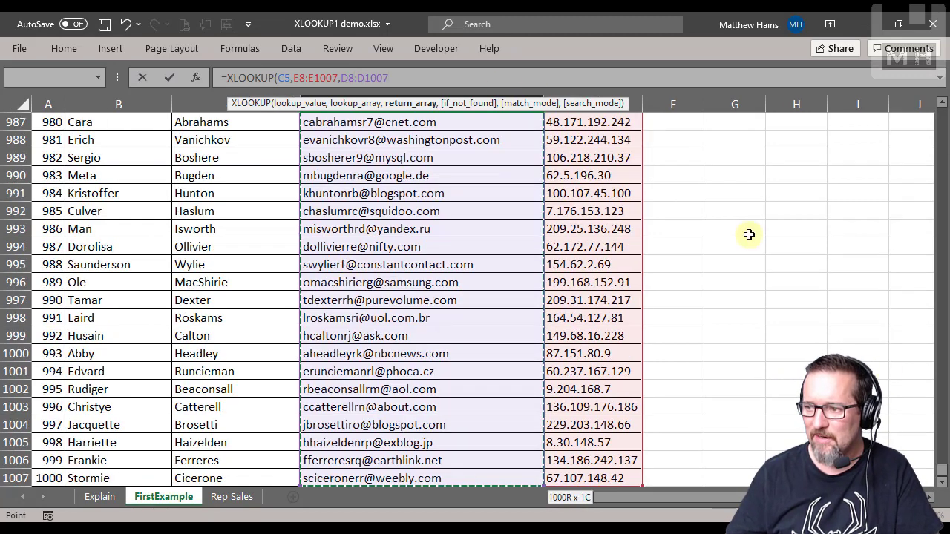
pyautogui.moveTo(941, 475); pyautogui.dragTo(940, 113)
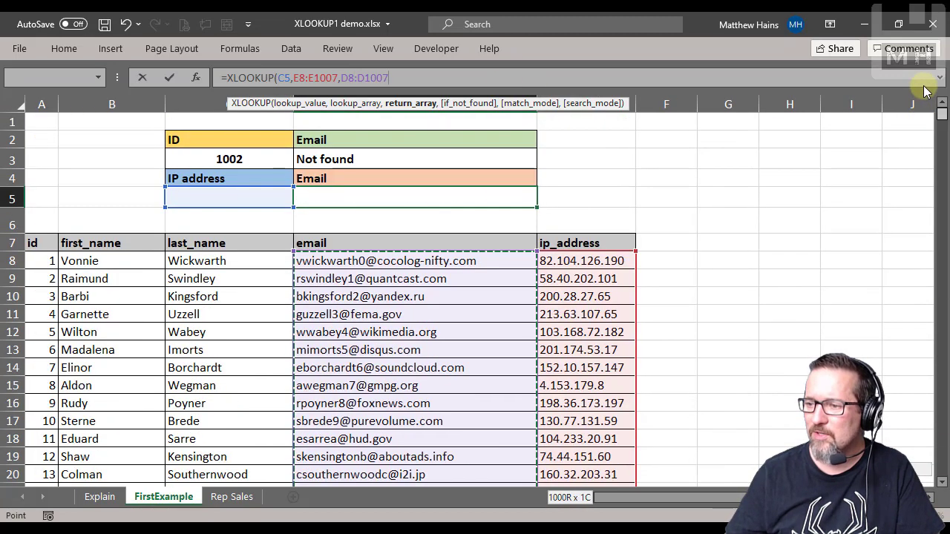
pyautogui.write(',')
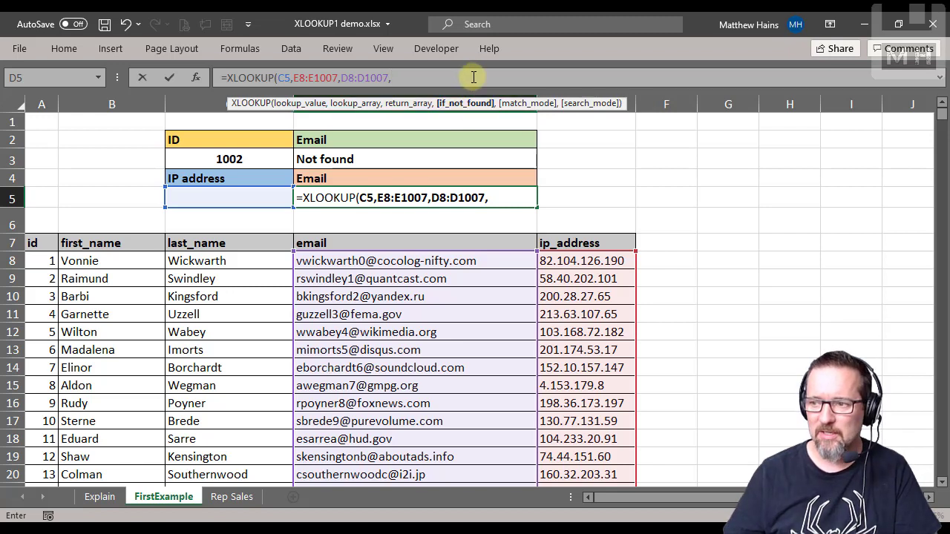
pyautogui.write('"N')
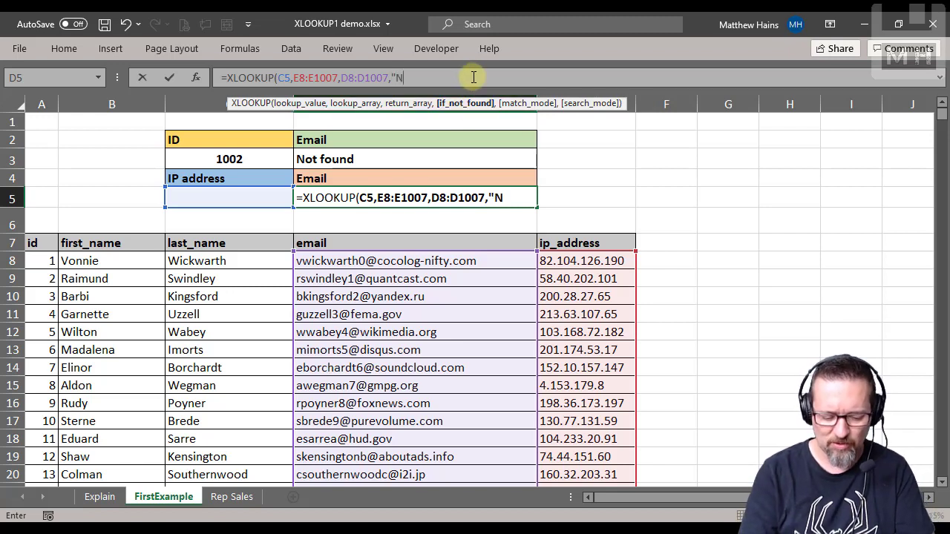
pyautogui.write('ot fo')
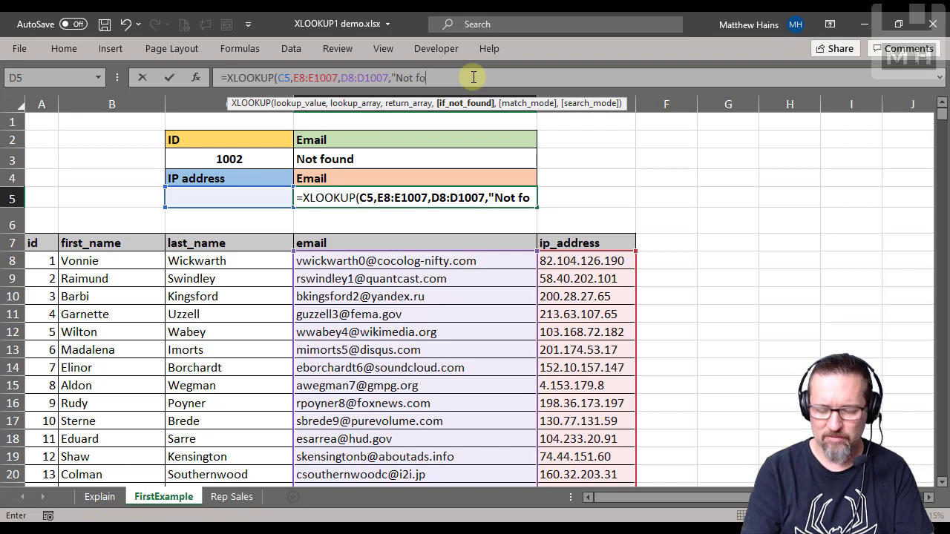
pyautogui.write('und"')
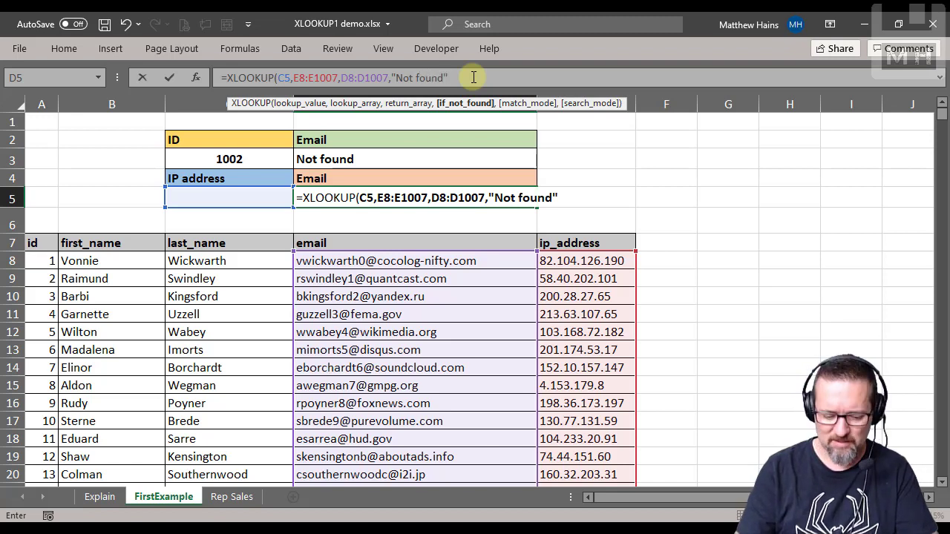
pyautogui.write(',')
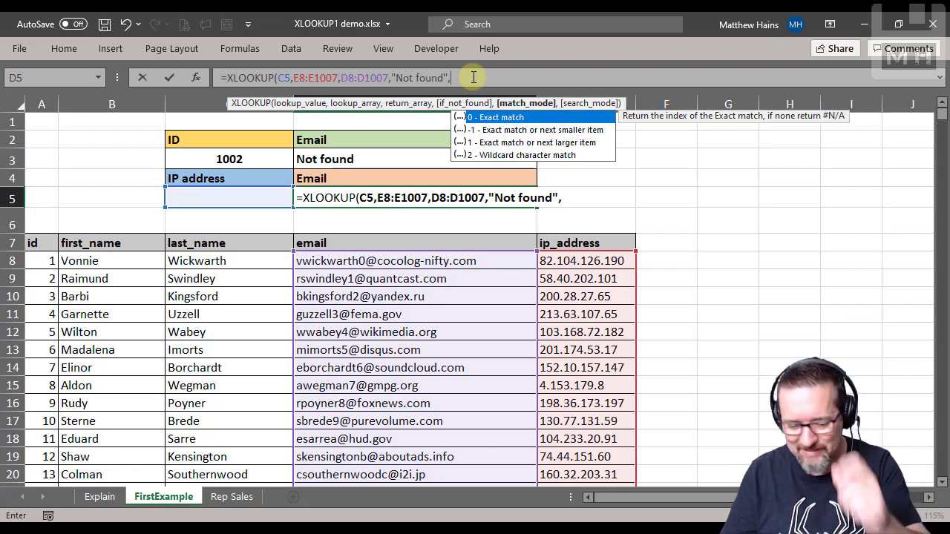
pyautogui.write('0')
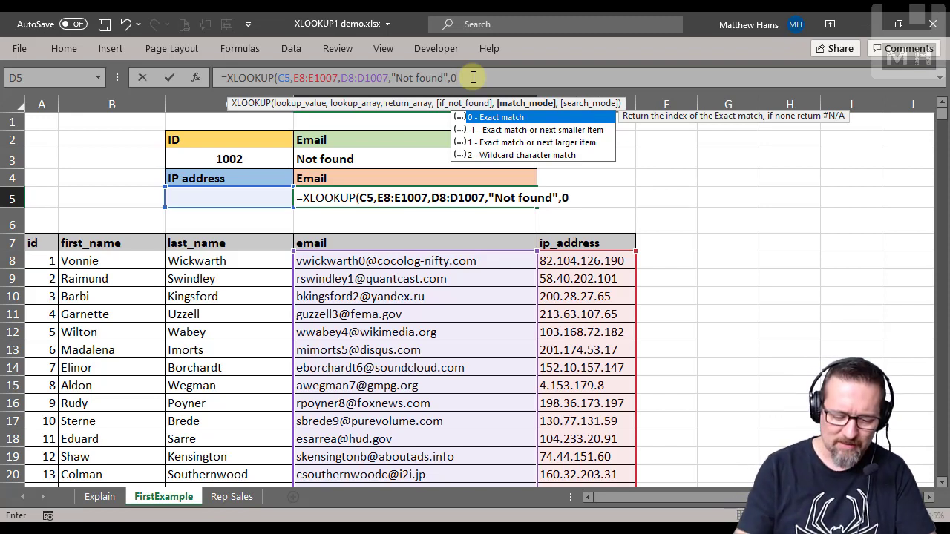
pyautogui.write(')')
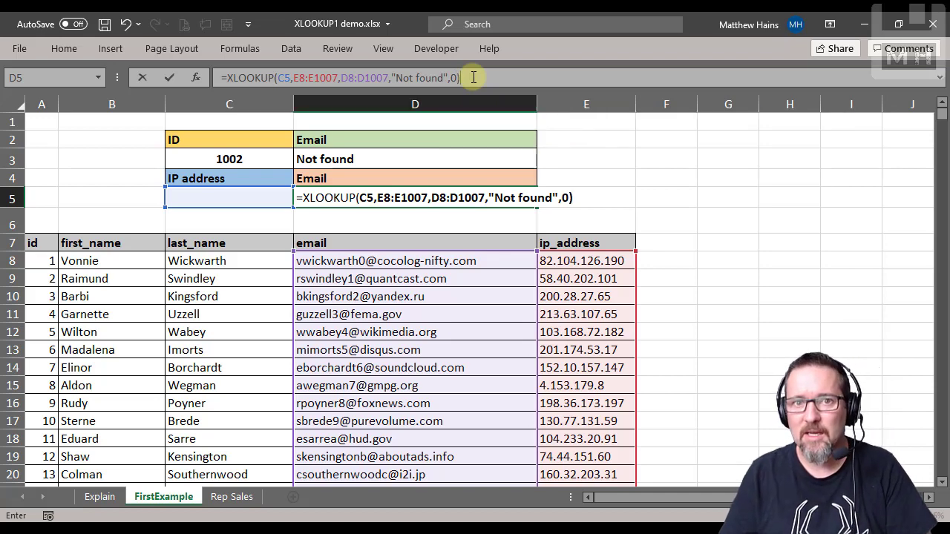
pyautogui.press('Return')
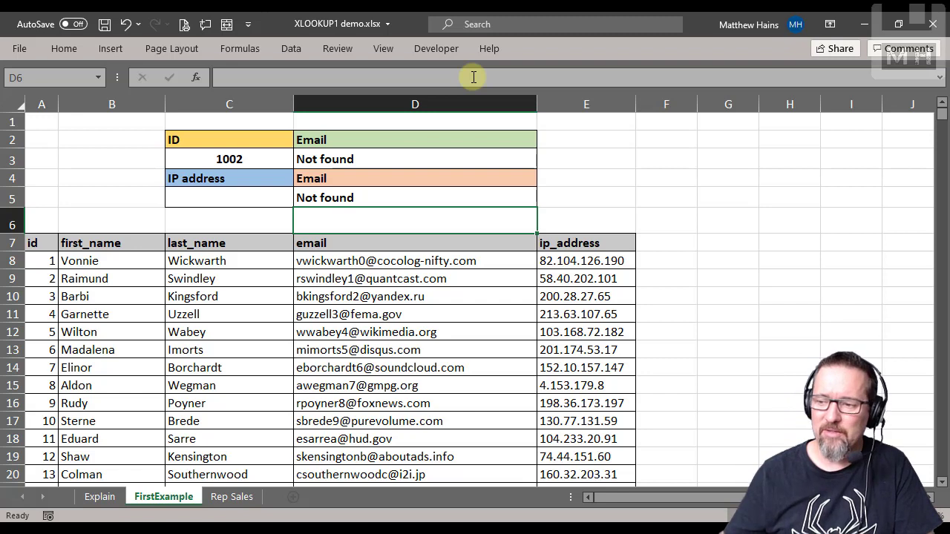
# Copy the IP 82.104.126.190 from E8 into C5 and check D5's result
pyautogui.click(229, 194)
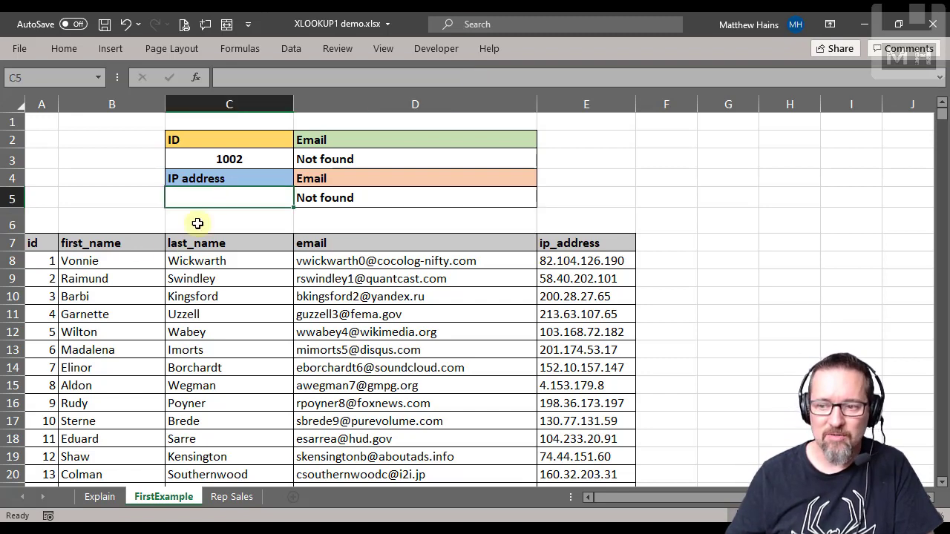
pyautogui.click(579, 263)
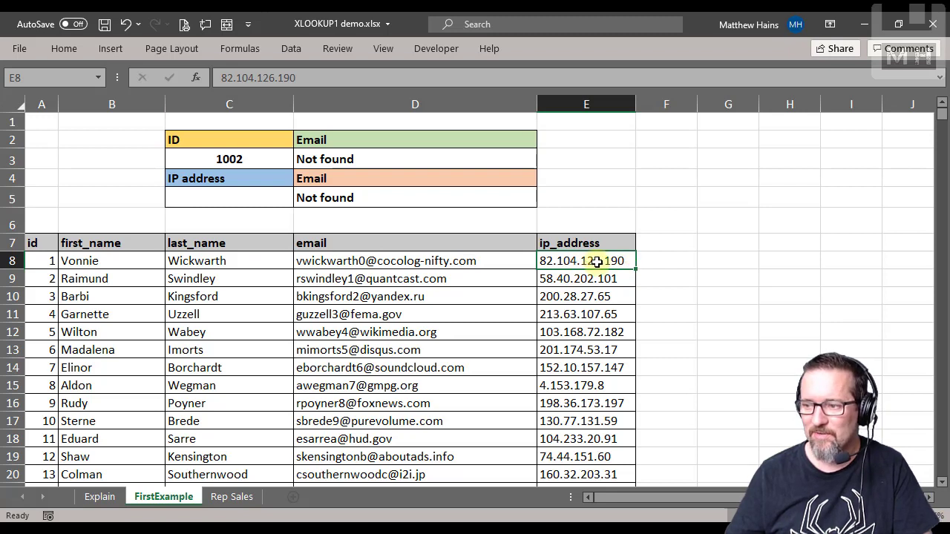
pyautogui.hotkey('ctrl', 'c')
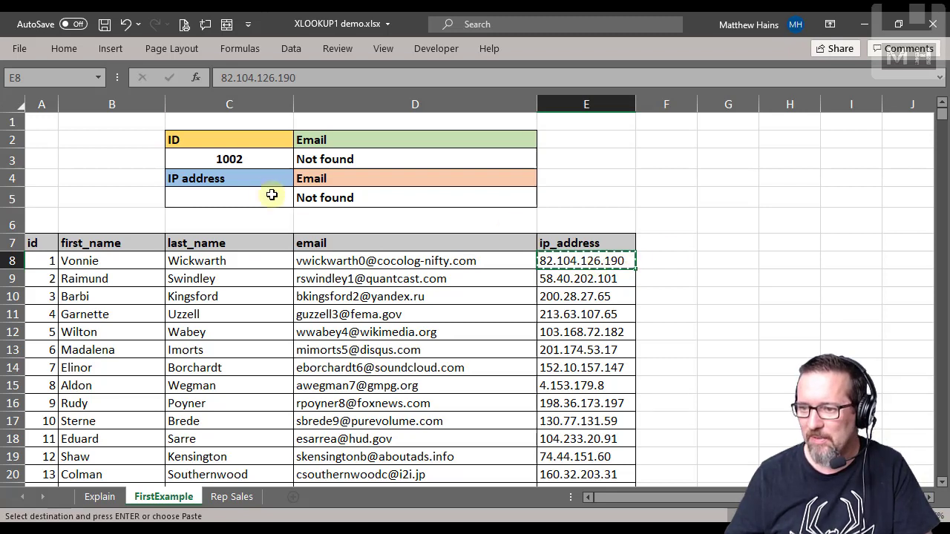
pyautogui.click(240, 201)
pyautogui.hotkey('ctrl', 'v')
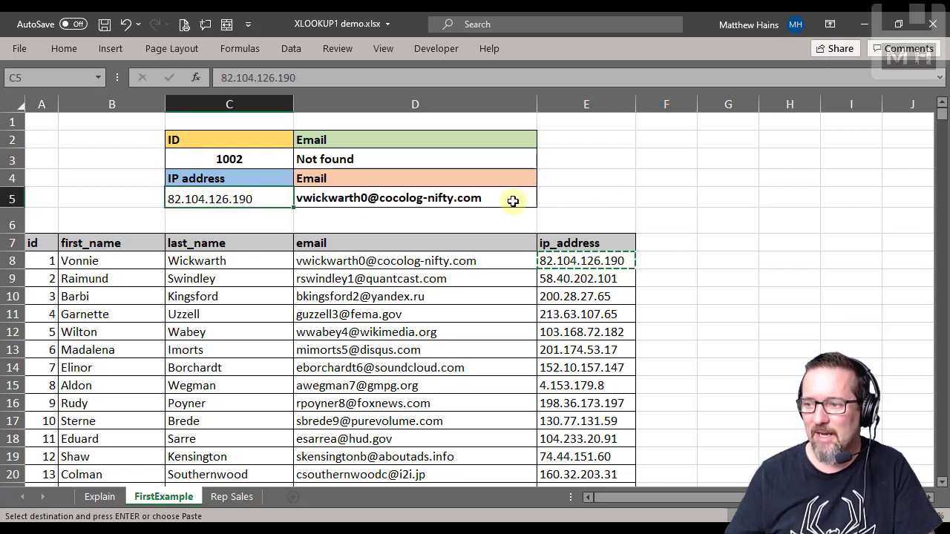
pyautogui.click(490, 199)
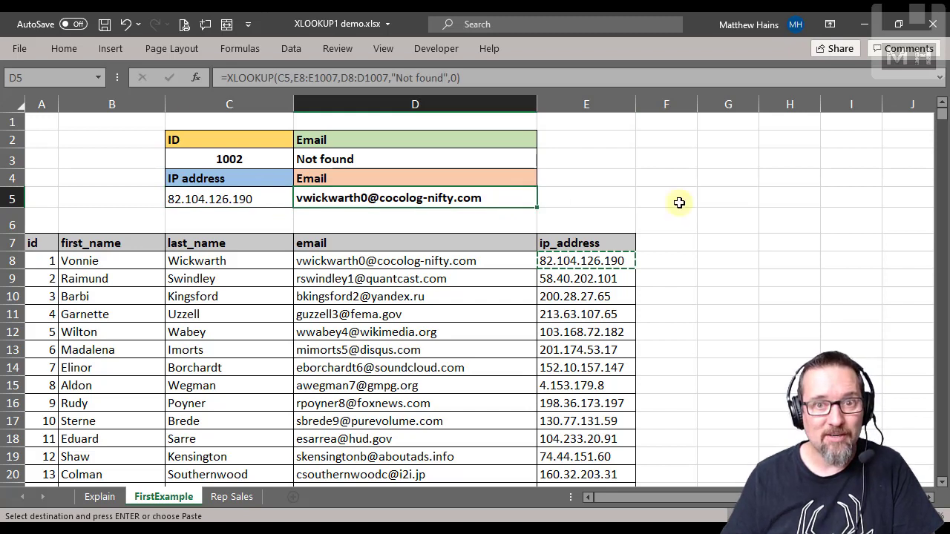
# Put 58.40.202.101 into C5 and compare D5's email with row 9's email
pyautogui.click(579, 279)
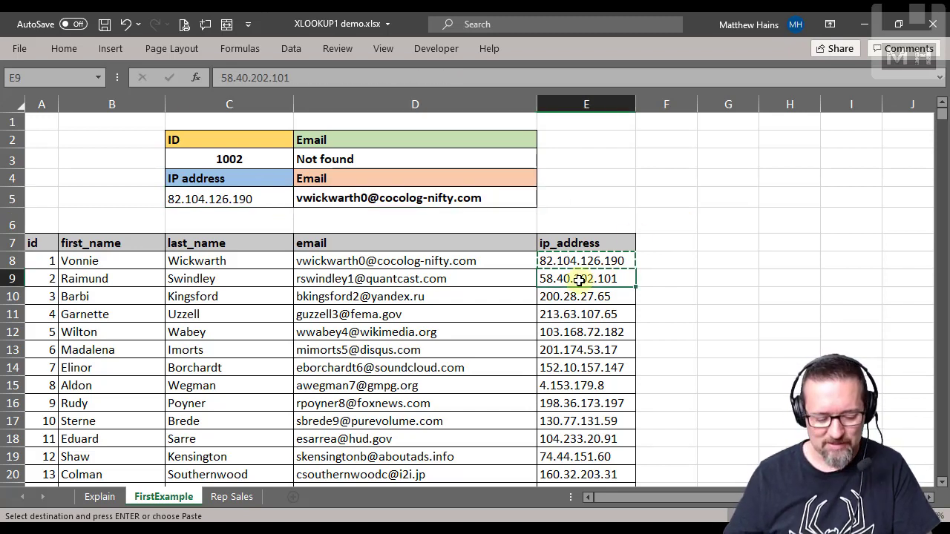
pyautogui.click(225, 197)
pyautogui.hotkey('ctrl', 'v')
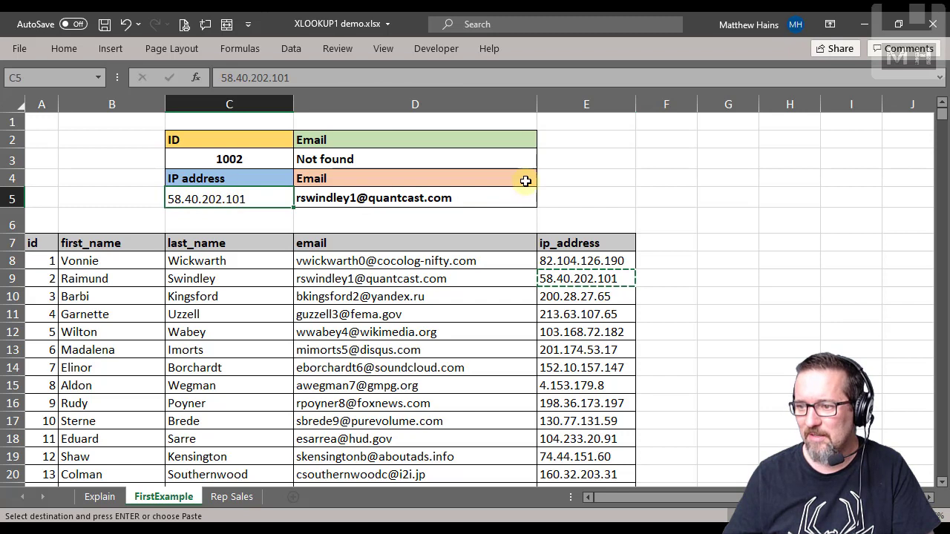
pyautogui.click(432, 280)
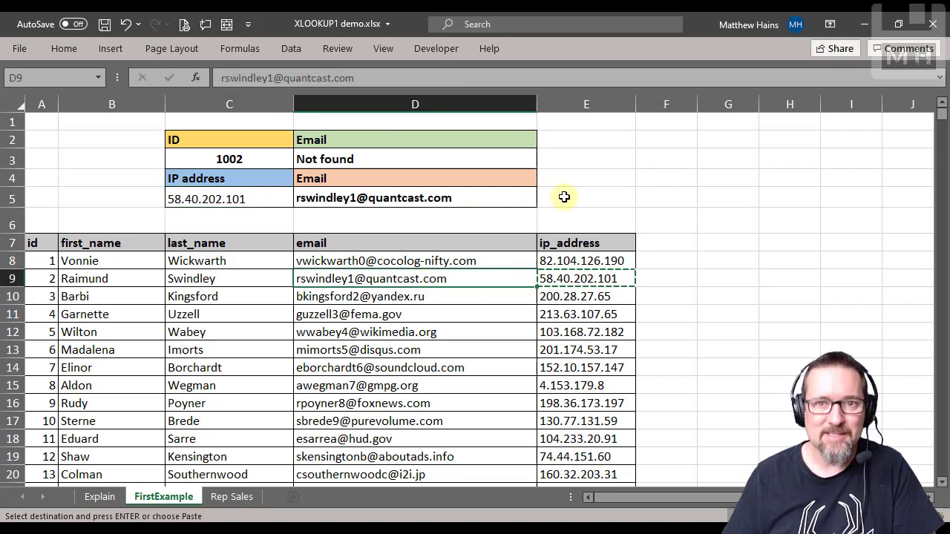
pyautogui.click(453, 199)
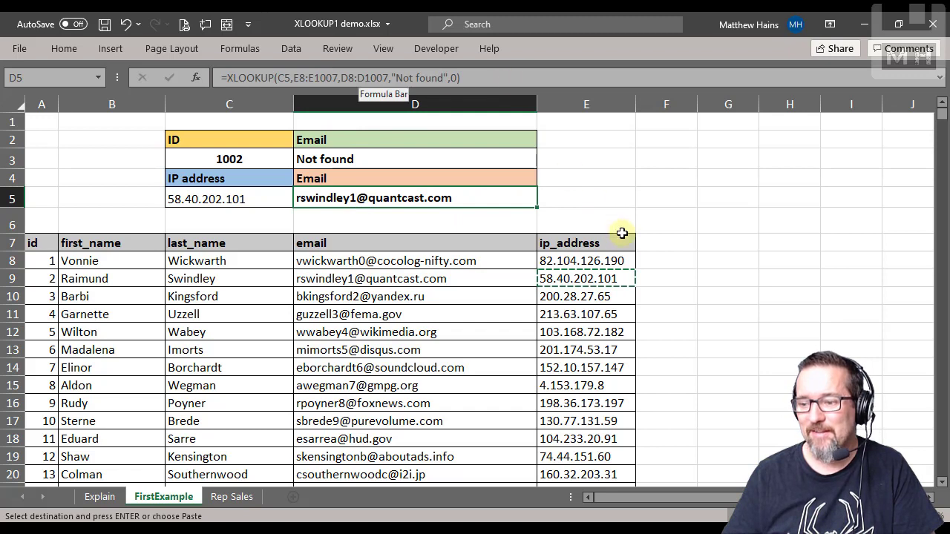
pyautogui.click(658, 243)
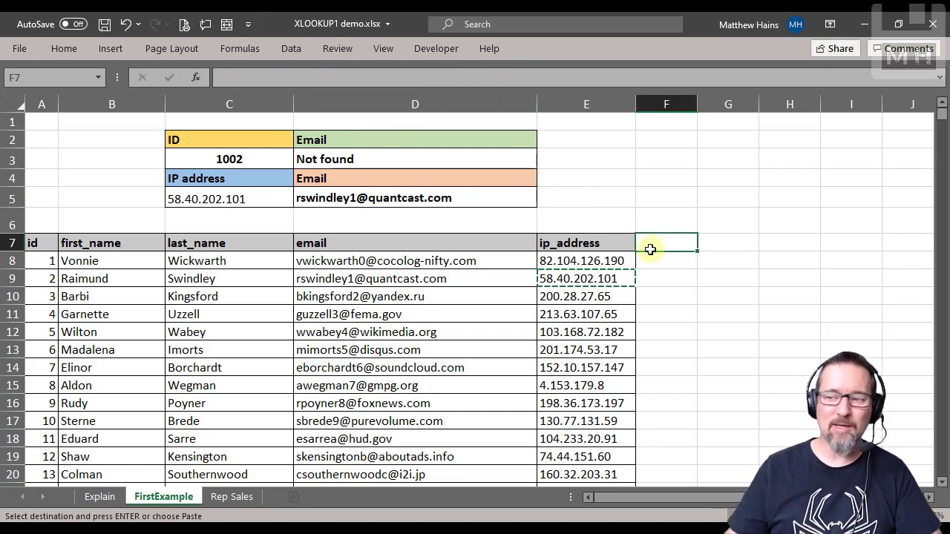
# Start an XLOOKUP in C6, then cancel it with Escape so C6 stays empty
pyautogui.click(557, 201)
pyautogui.click(262, 219)
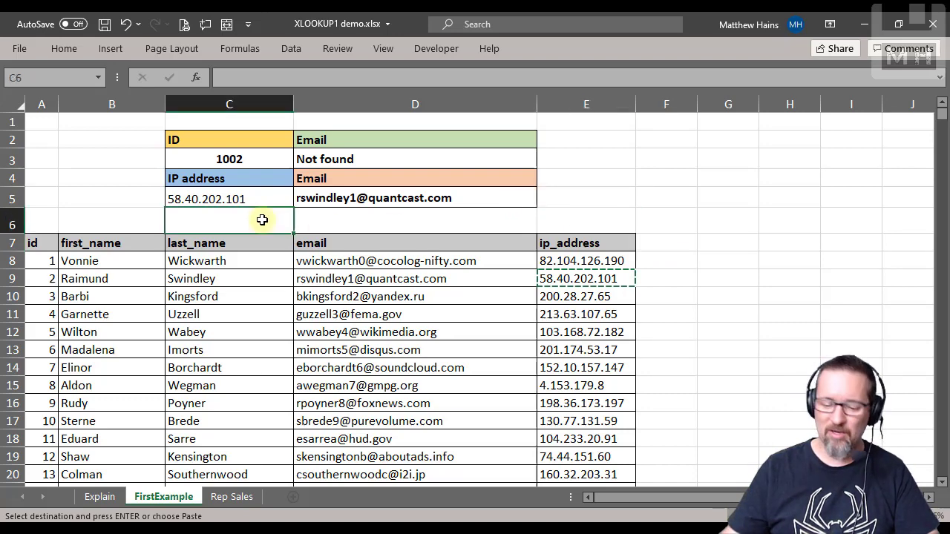
pyautogui.write('=xl')
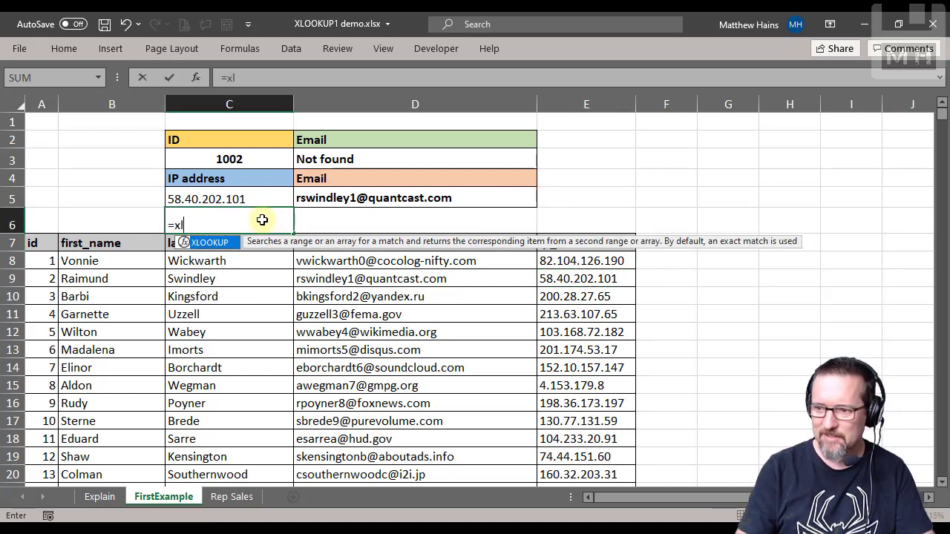
pyautogui.press('Tab')
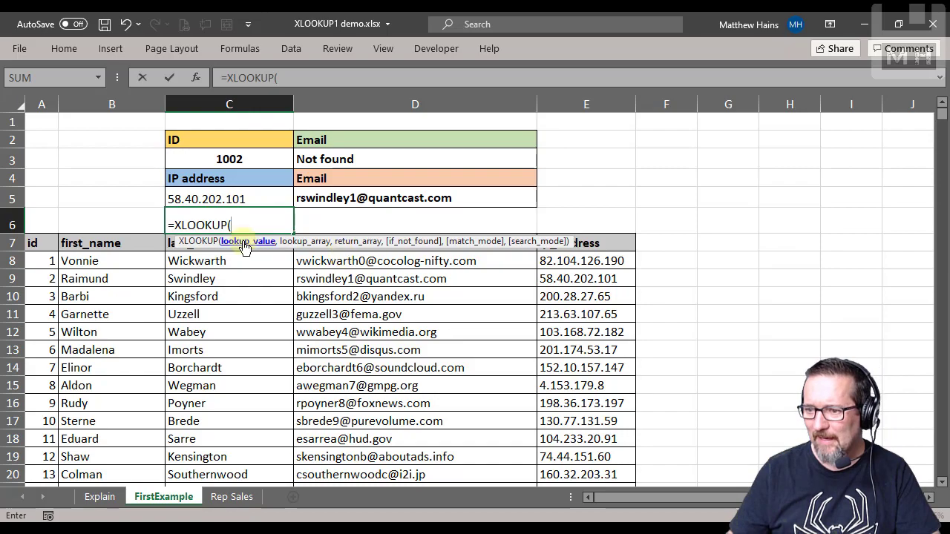
pyautogui.moveTo(288, 245); pyautogui.dragTo(280, 92)
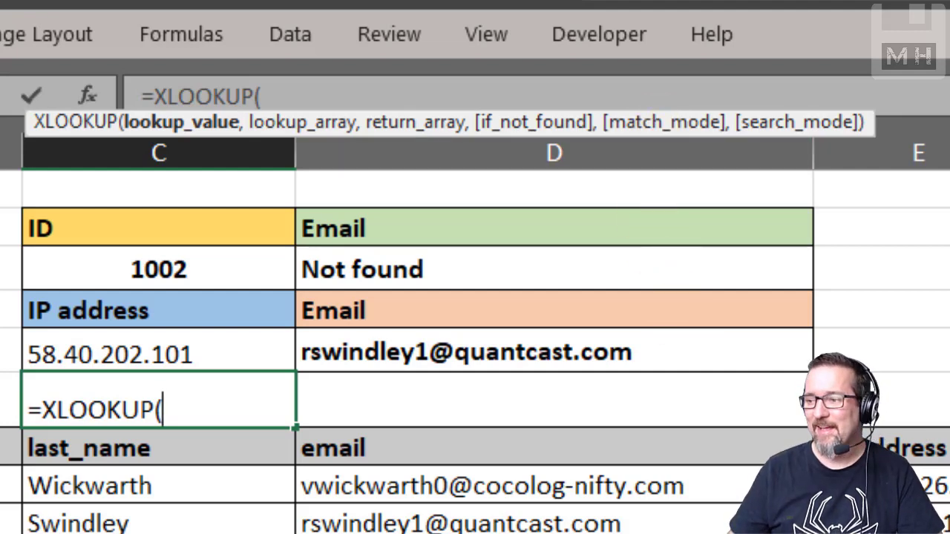
pyautogui.write('F5')
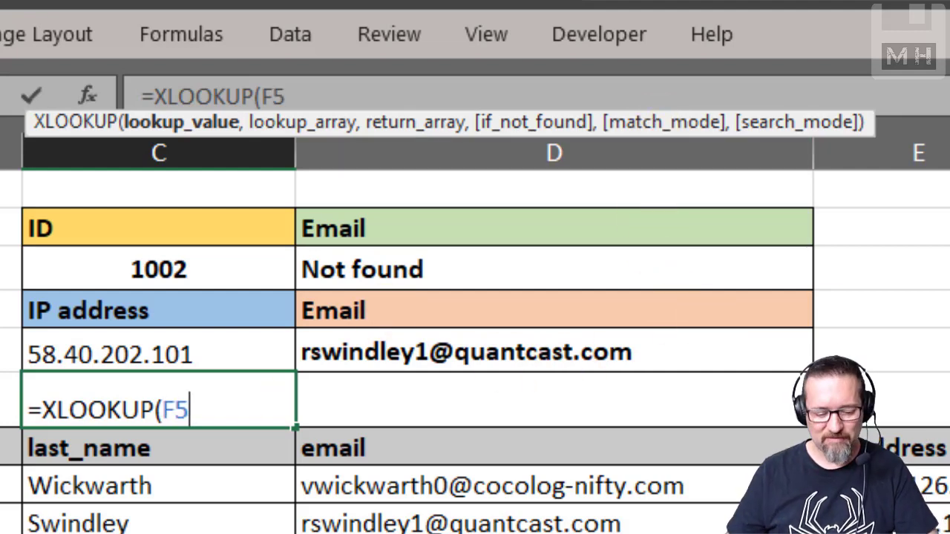
pyautogui.press('Escape')
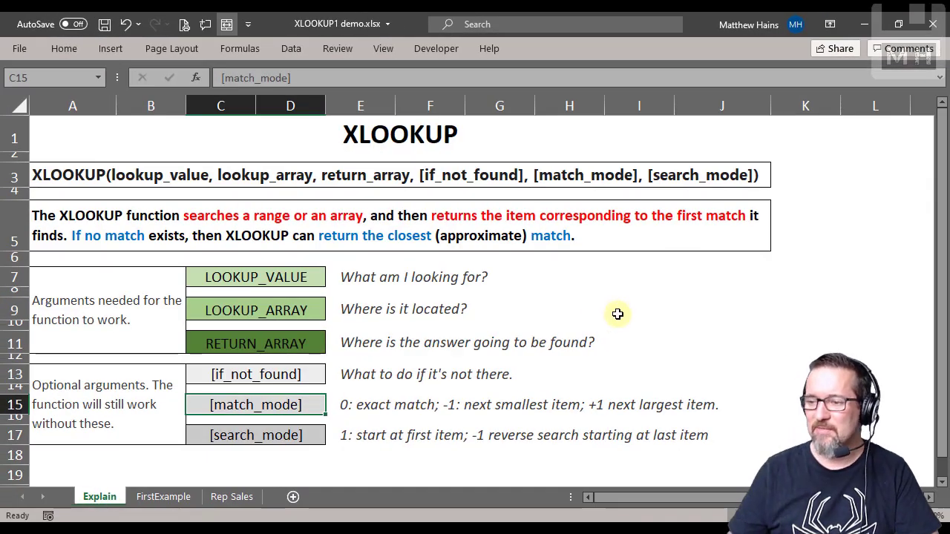
pyautogui.click(617, 314)
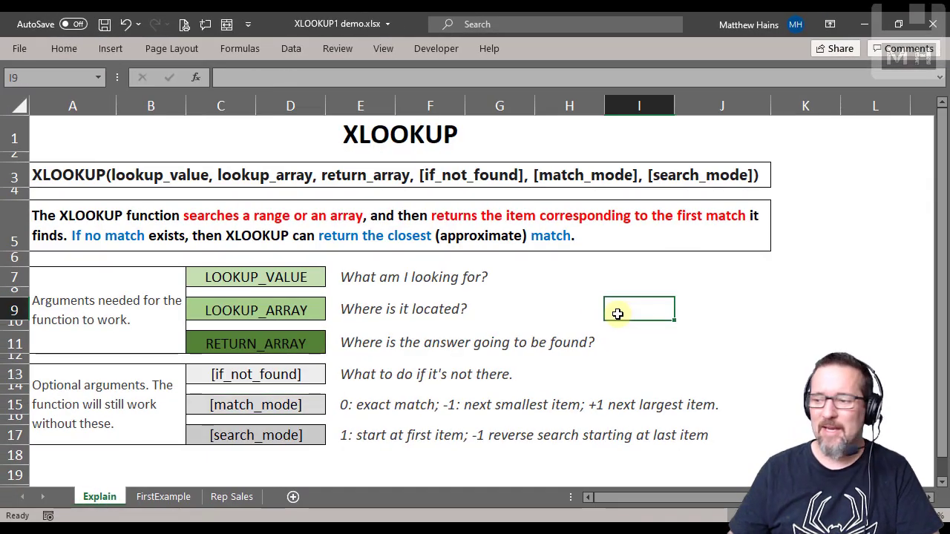
pyautogui.click(645, 360)
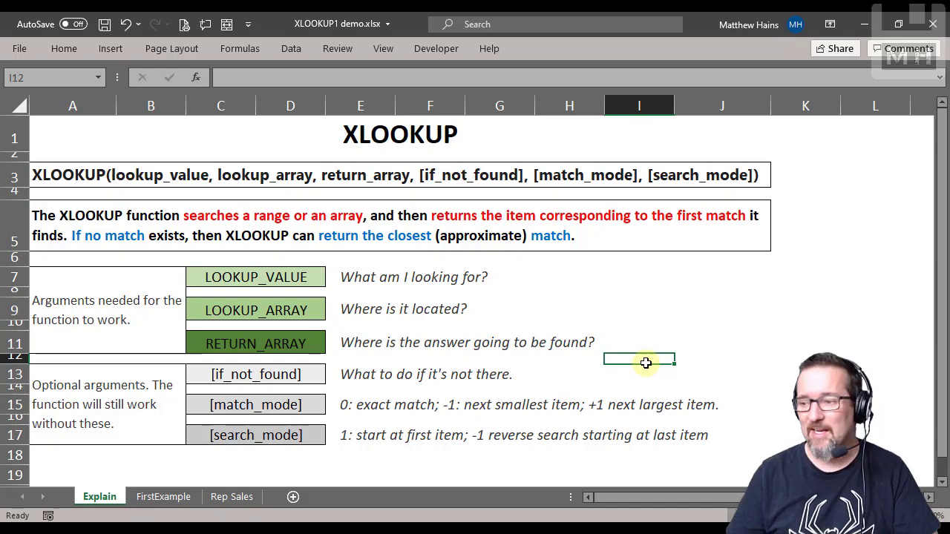